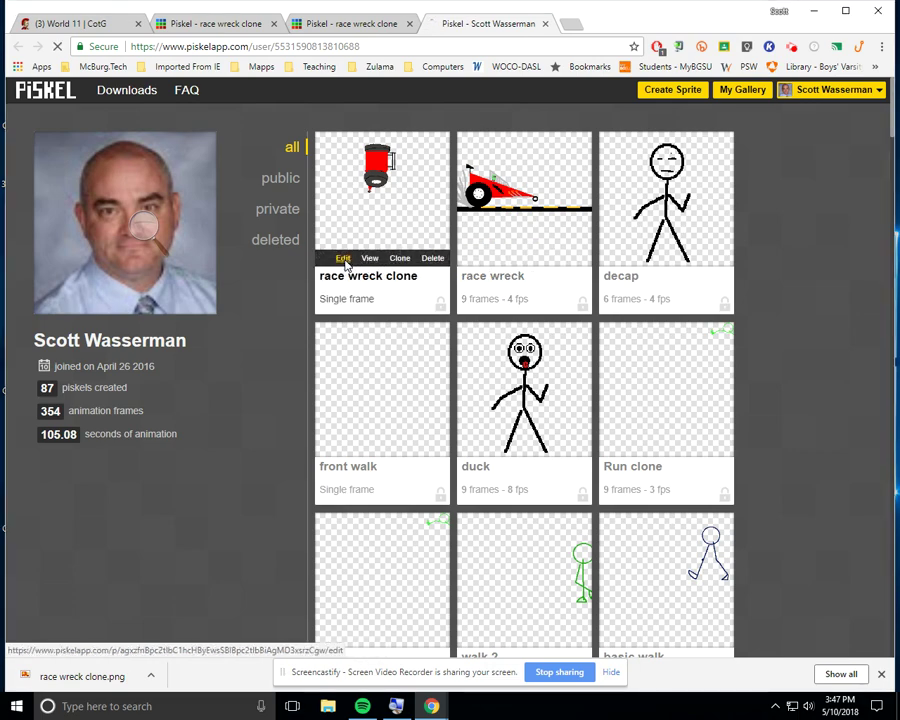
# - Open the single-frame race wreck clone sprite from My Gallery for editing
pyautogui.click(343, 258)
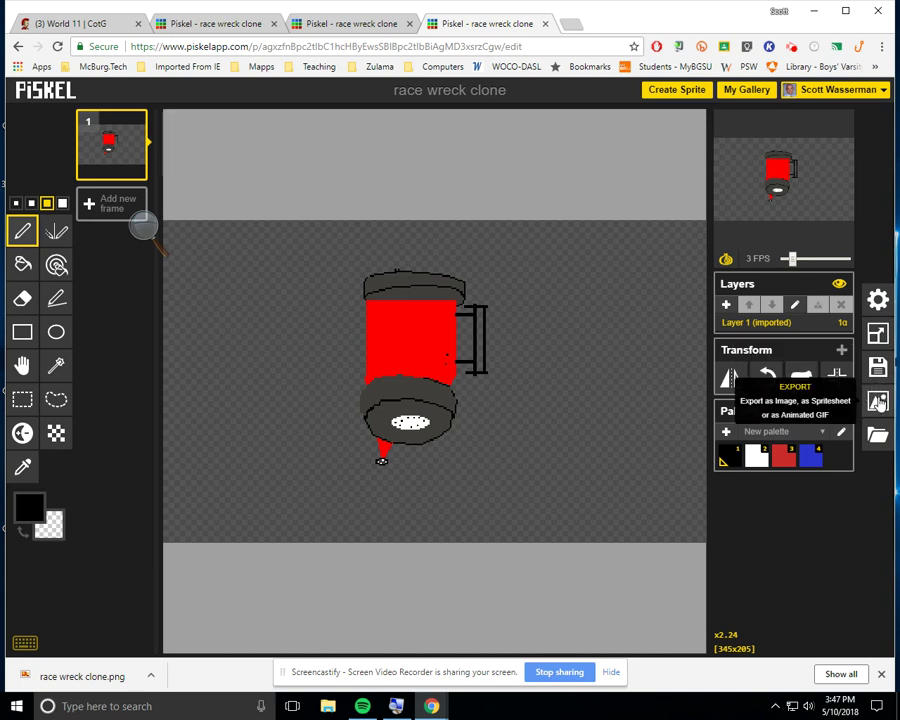
# - Export race wreck clone as a PNG, downloading race wreck clone (1).png
pyautogui.click(877, 402)
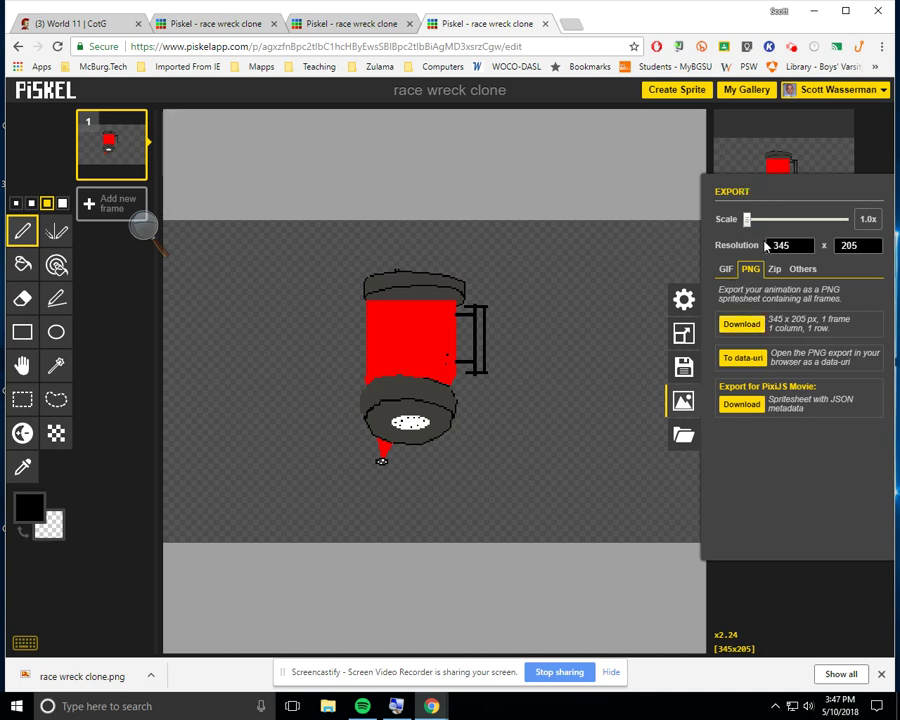
pyautogui.click(742, 327)
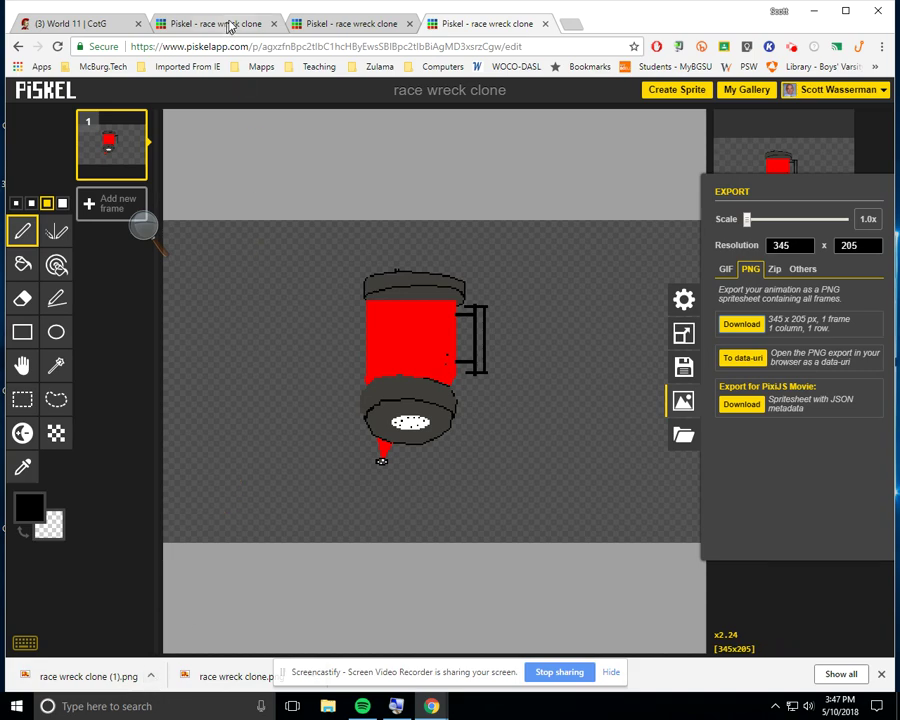
pyautogui.click(385, 30)
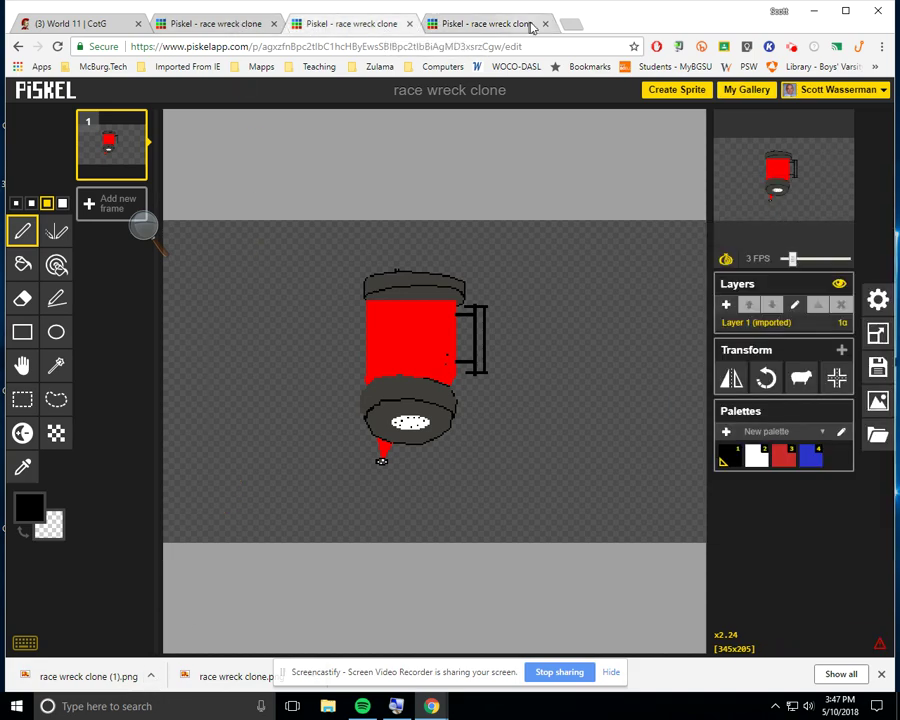
# - Launch Pixlr Editor from pixlr.com in a new tab, allowing Flash to run
pyautogui.click(568, 23)
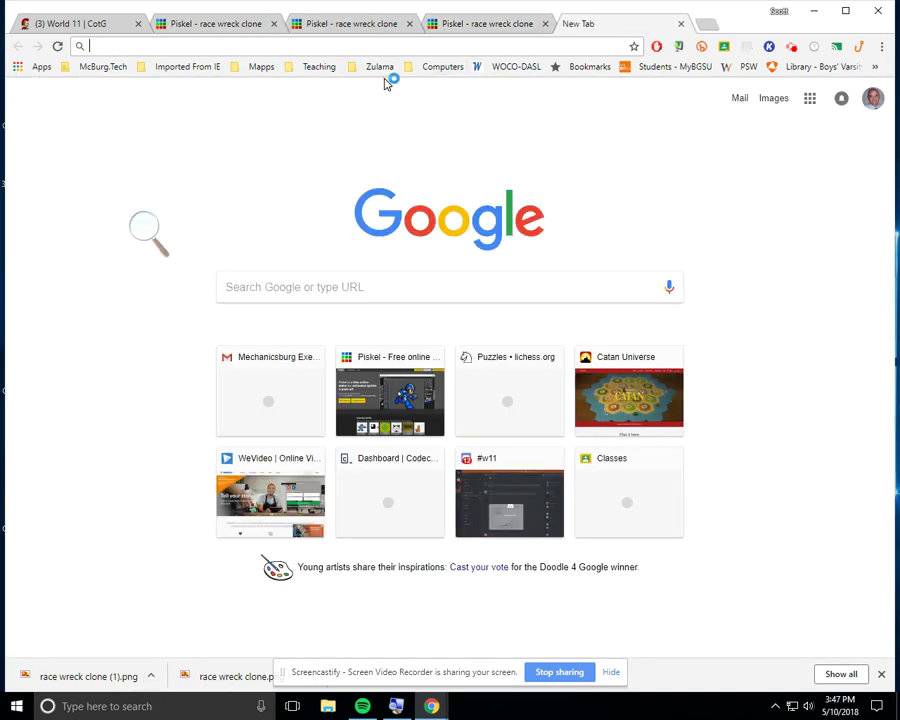
pyautogui.write('pixlr.com')
pyautogui.press('Return')
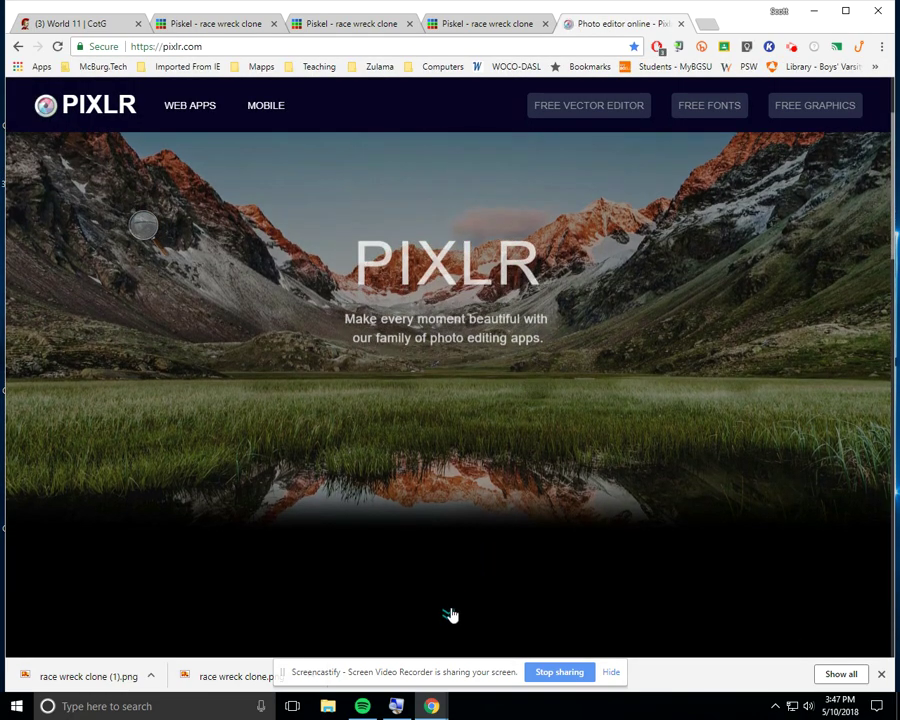
pyautogui.click(450, 615)
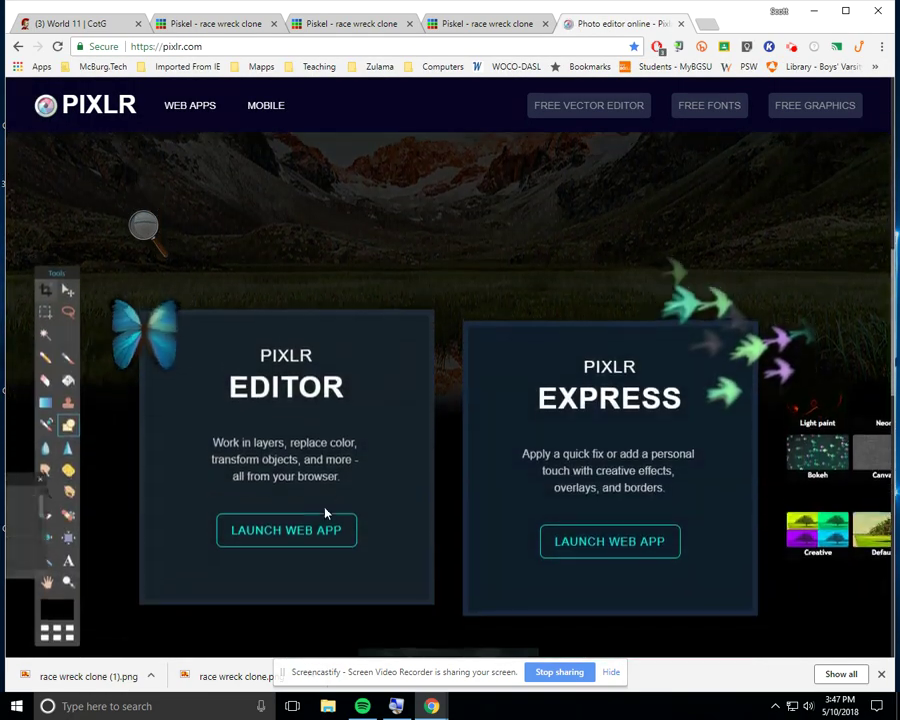
pyautogui.click(285, 504)
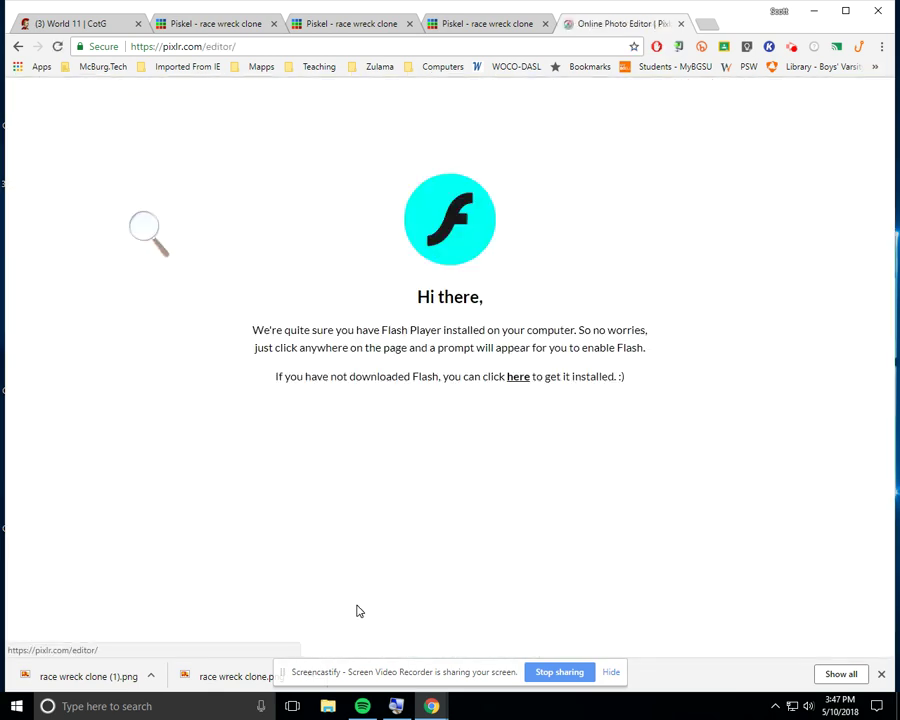
pyautogui.click(519, 380)
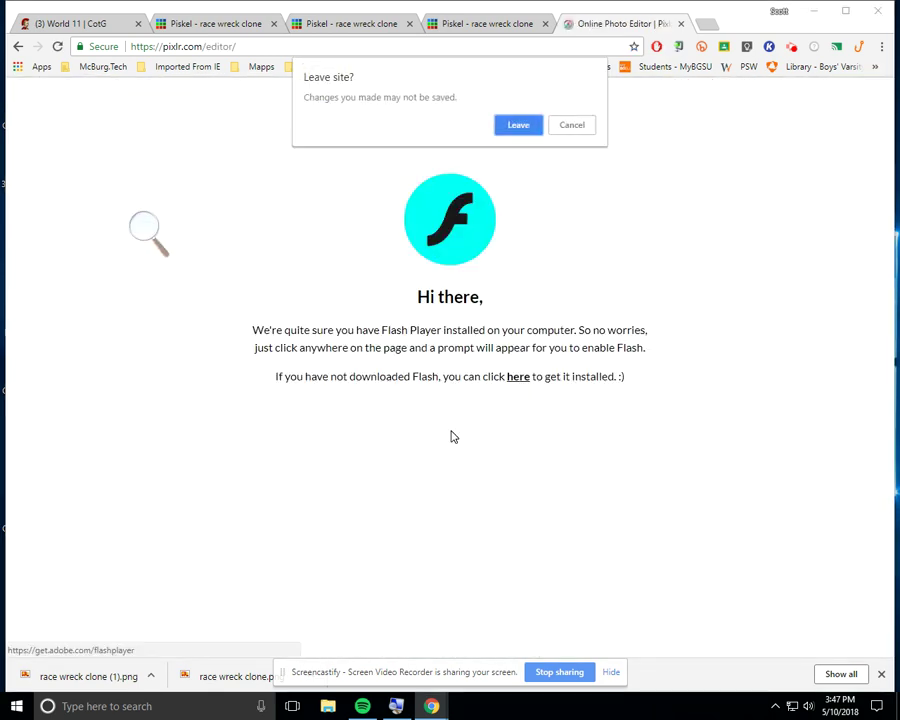
pyautogui.click(496, 128)
pyautogui.click(210, 123)
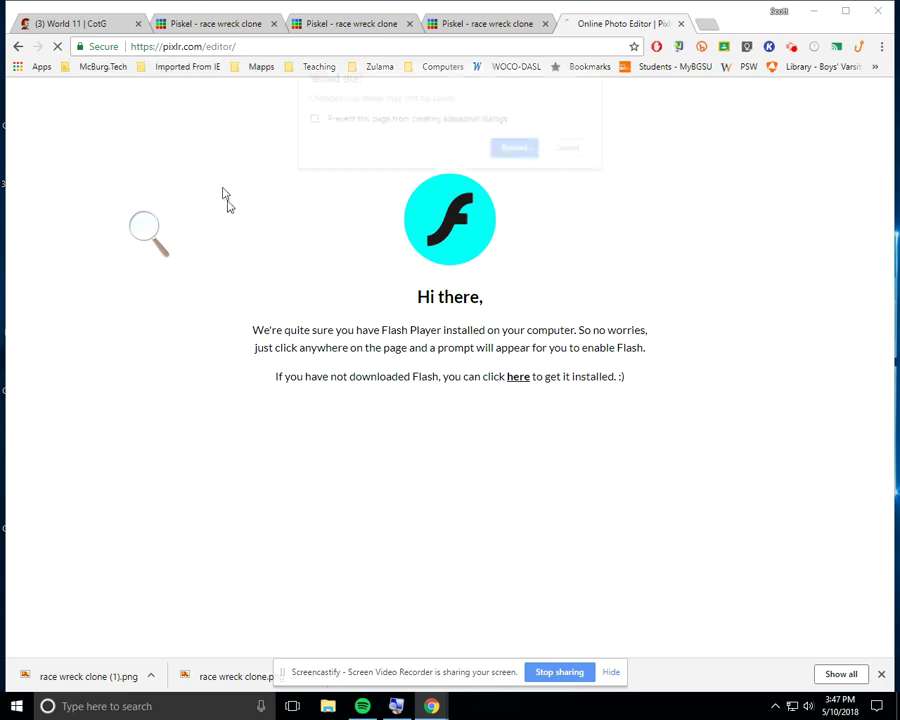
pyautogui.click(522, 146)
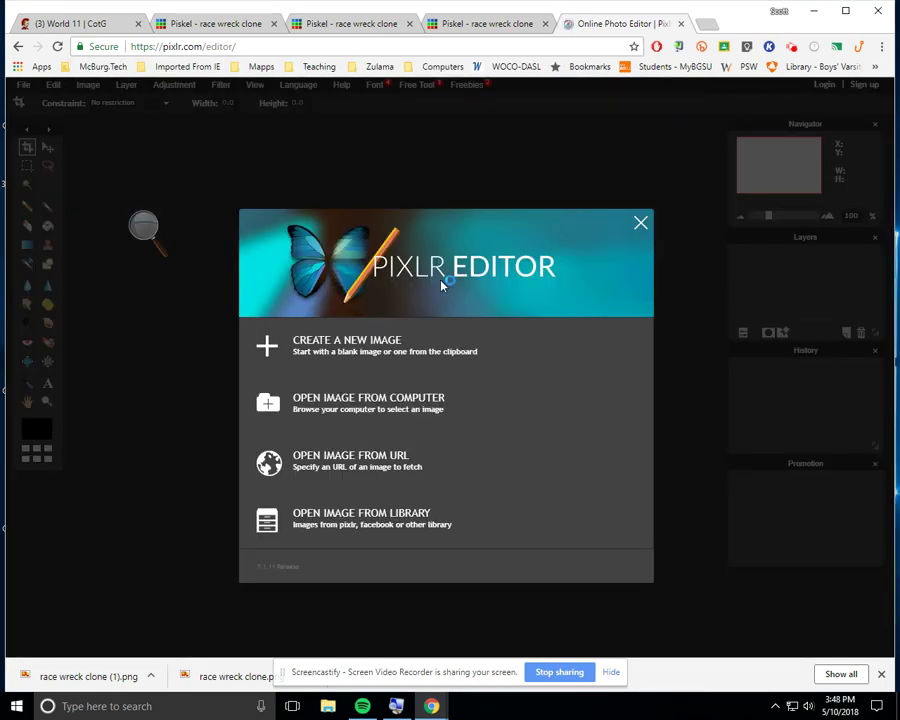
# - Open race wreck clone (1).png from the computer in Pixlr Editor
pyautogui.click(355, 400)
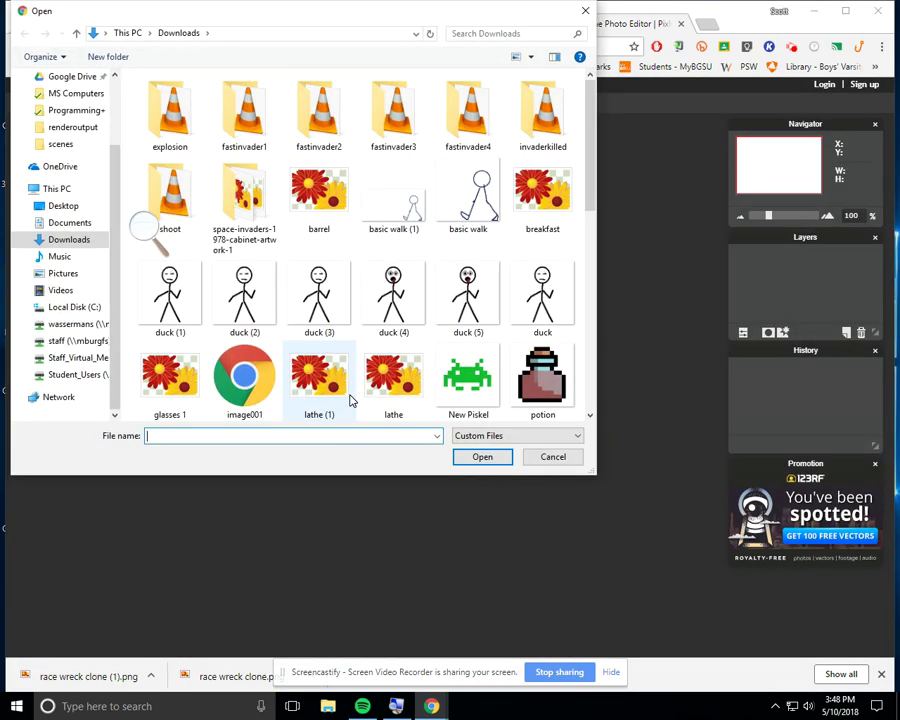
pyautogui.write('r')
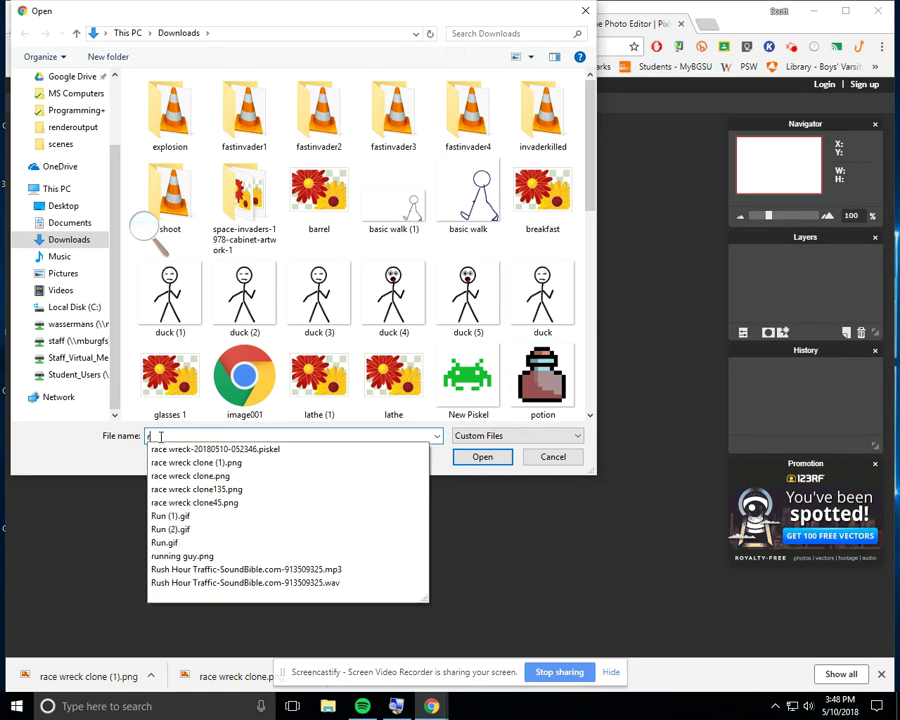
pyautogui.click(170, 462)
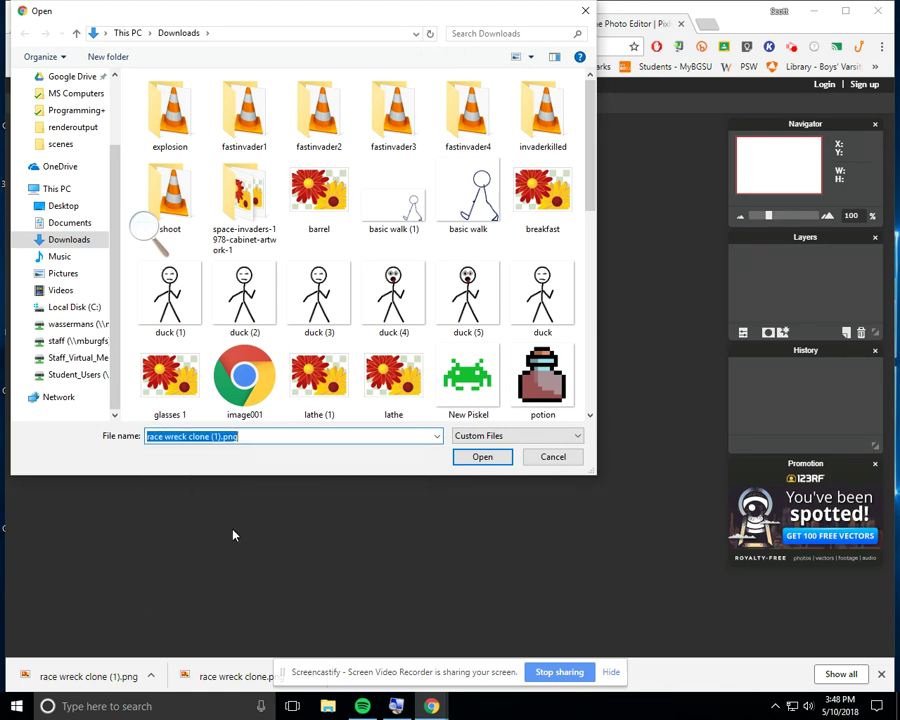
pyautogui.click(483, 457)
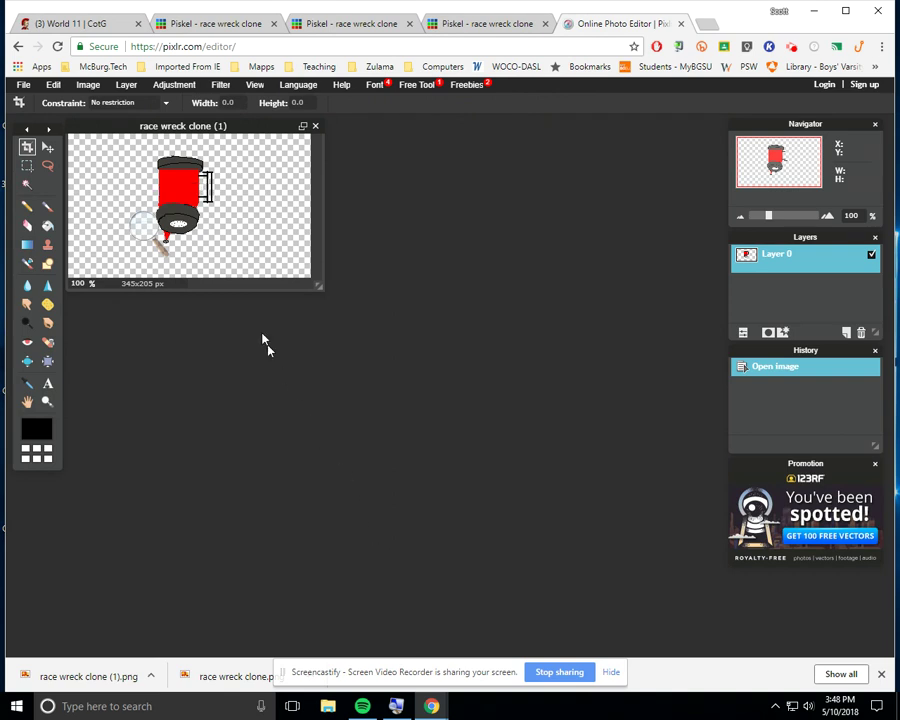
pyautogui.click(143, 232)
# - Free-transform the wreck image, rotating it about 45° counterclockwise, and apply it
pyautogui.click(267, 214)
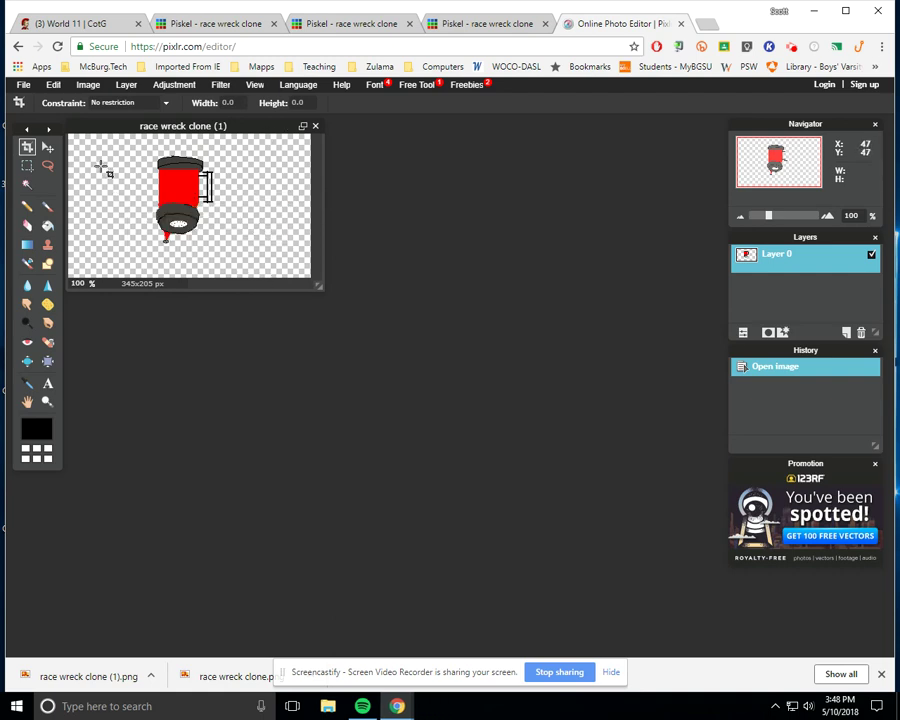
pyautogui.click(55, 86)
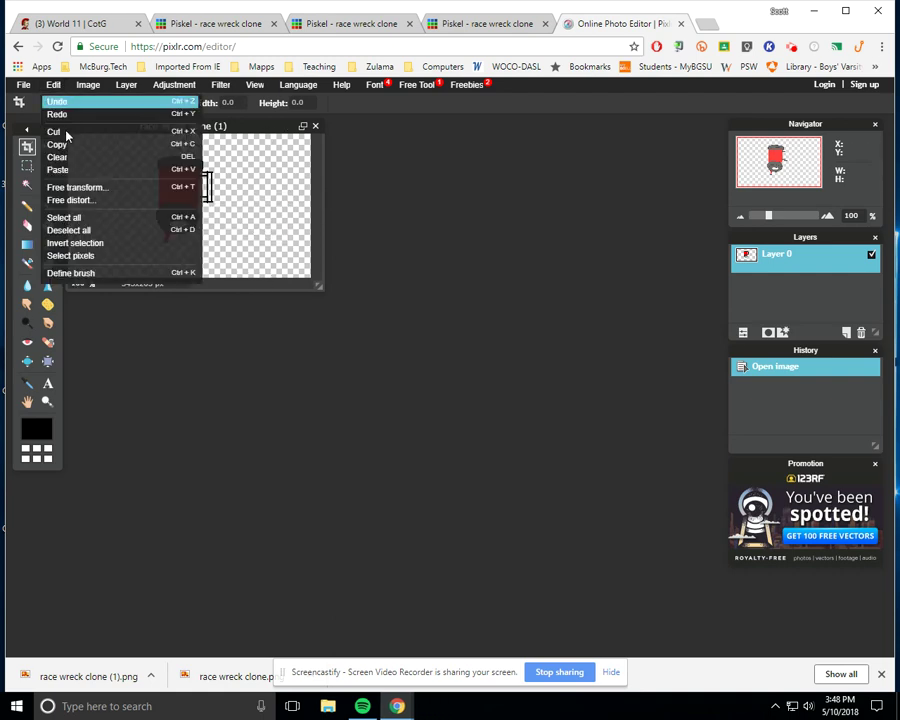
pyautogui.click(64, 198)
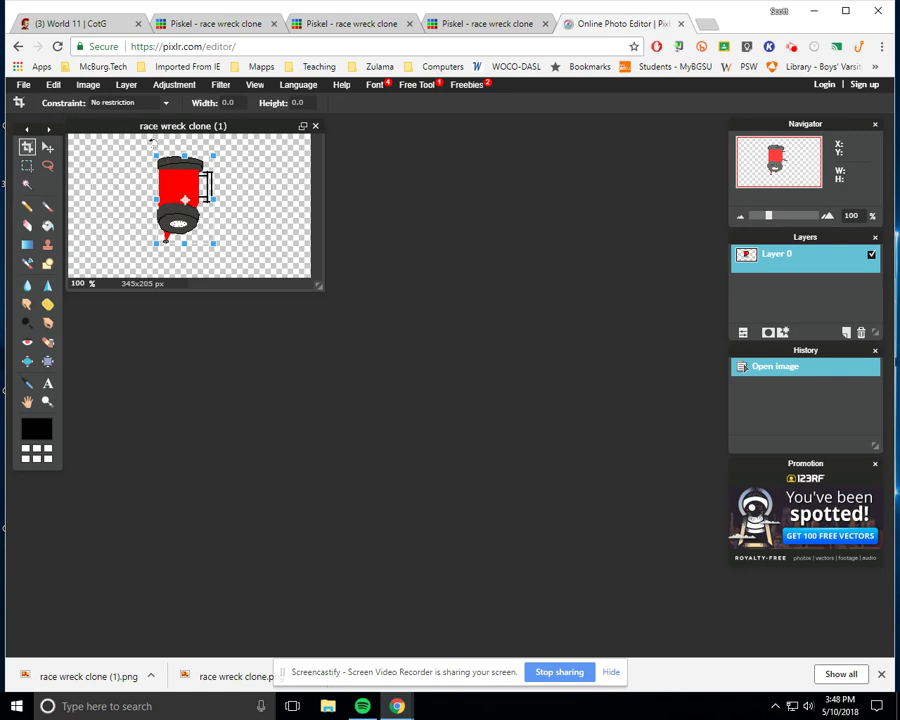
pyautogui.moveTo(152, 140); pyautogui.dragTo(127, 147)
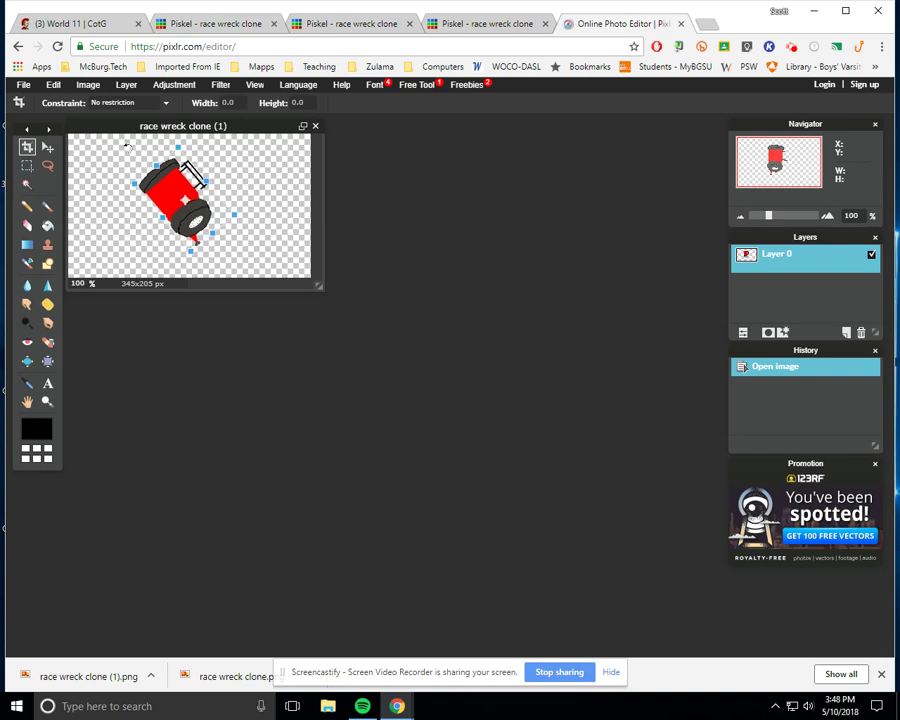
pyautogui.moveTo(127, 148); pyautogui.dragTo(124, 152)
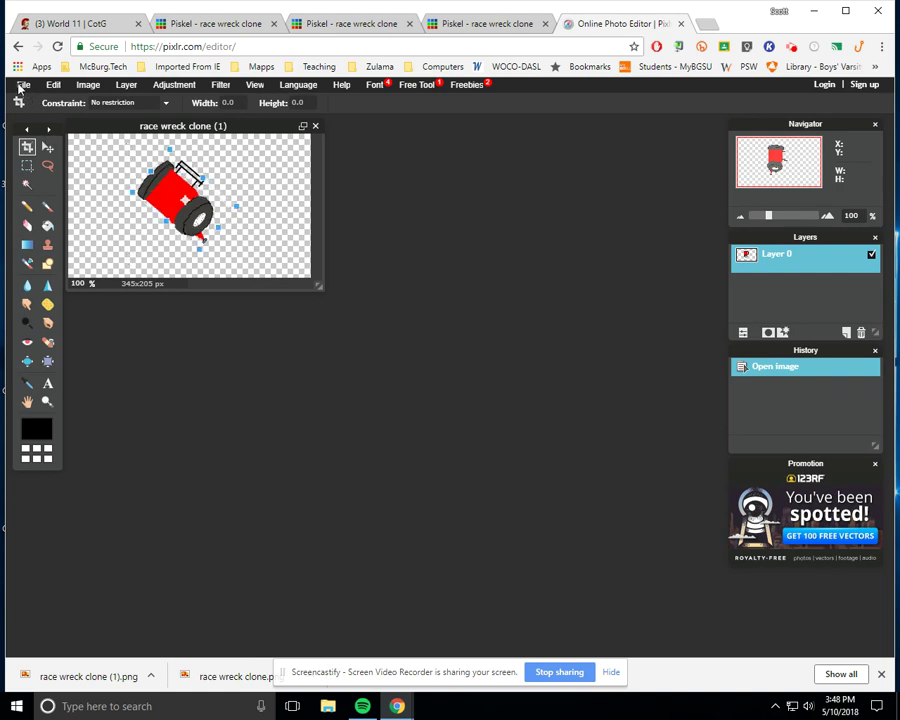
pyautogui.click(20, 87)
pyautogui.click(404, 396)
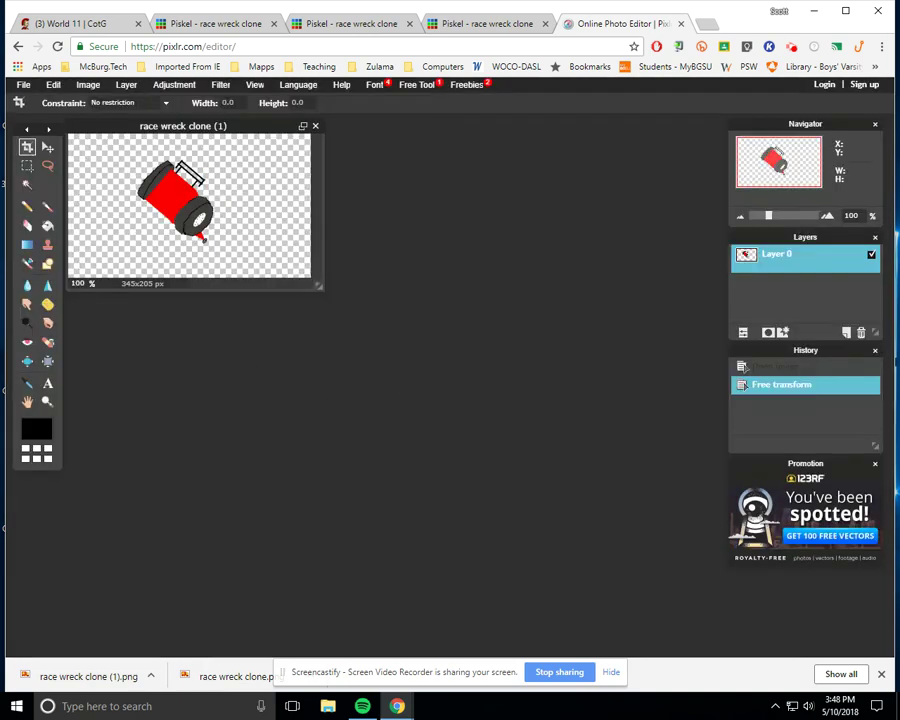
# - Save the rotated image as the PNG 'race 45' in Downloads
pyautogui.click(24, 86)
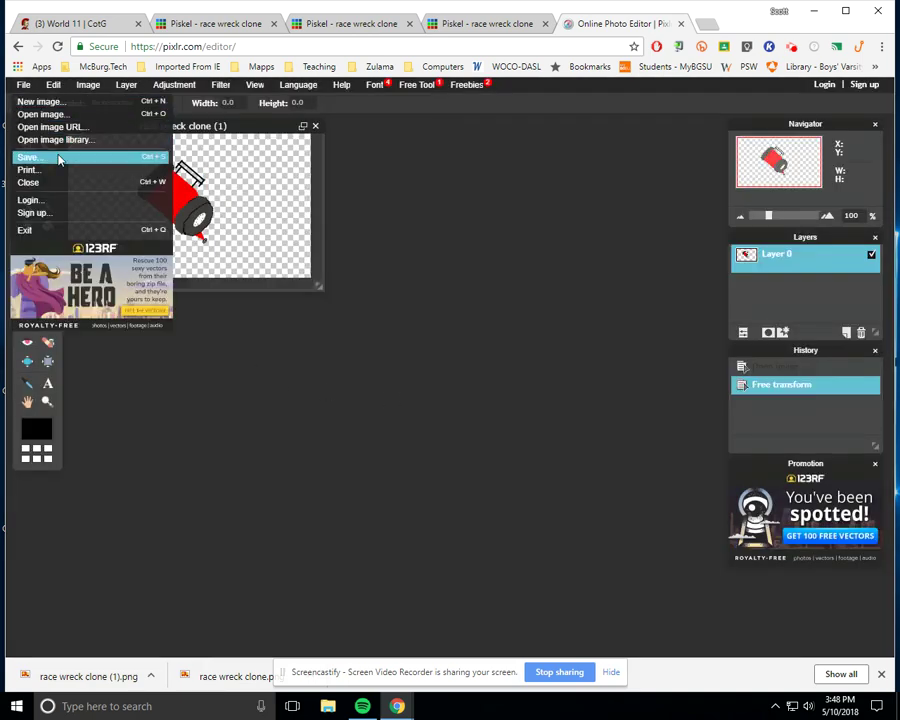
pyautogui.hotkey('ctrl', 's')
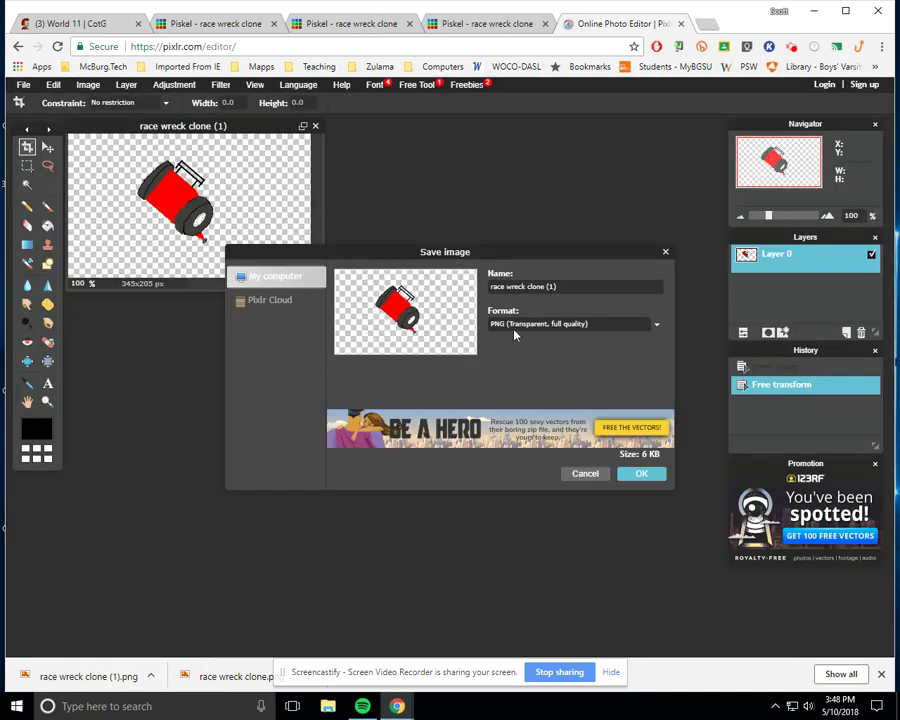
pyautogui.moveTo(564, 285); pyautogui.dragTo(446, 286)
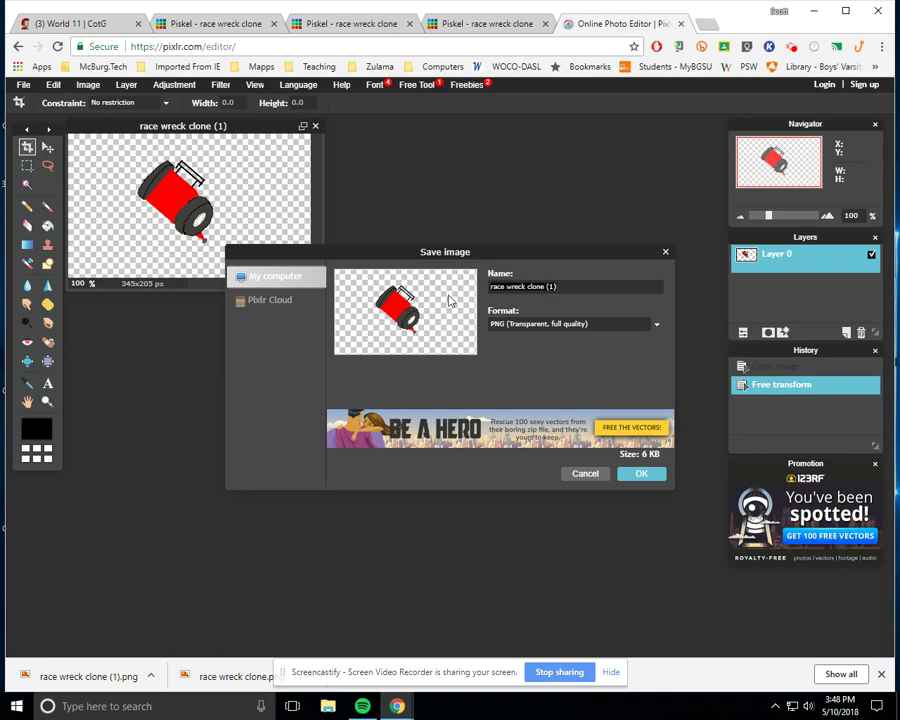
pyautogui.write('race 45')
pyautogui.click(652, 472)
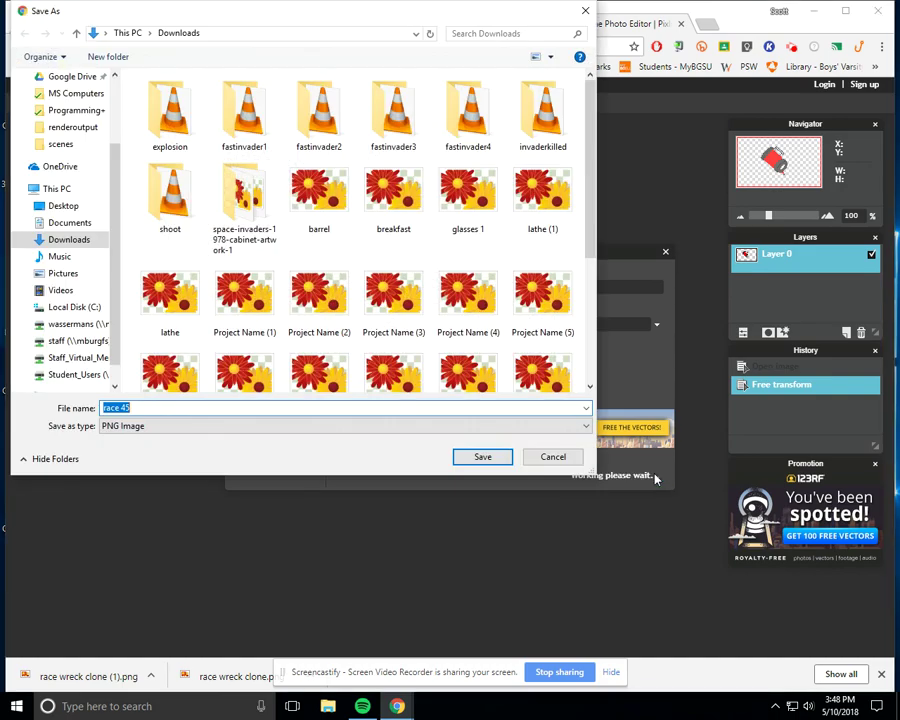
pyautogui.click(492, 457)
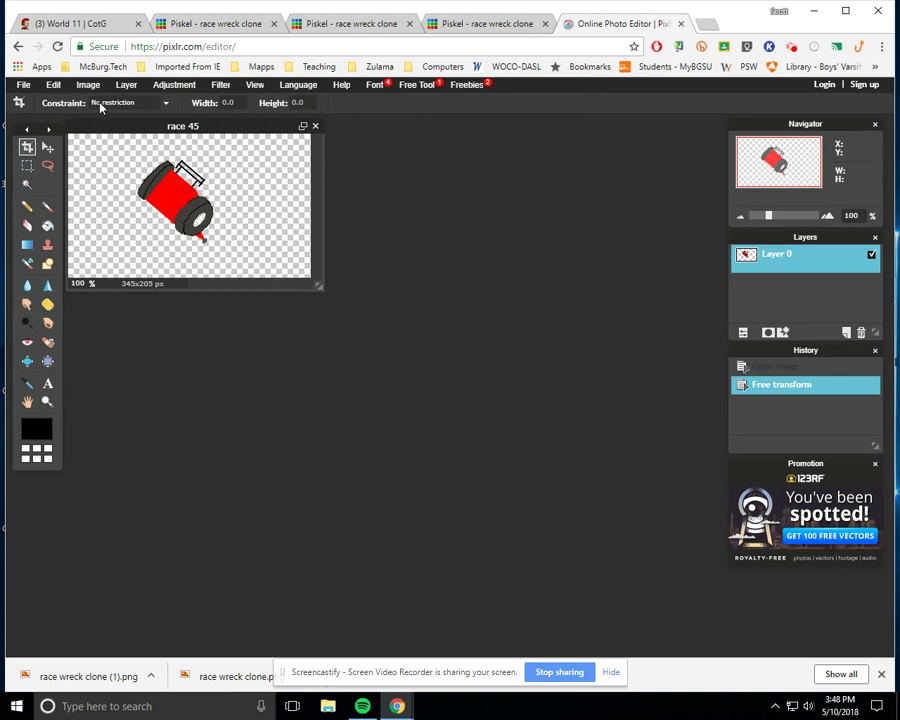
# - Free-transform the car again, rotating it further clockwise, and apply it
pyautogui.click(54, 86)
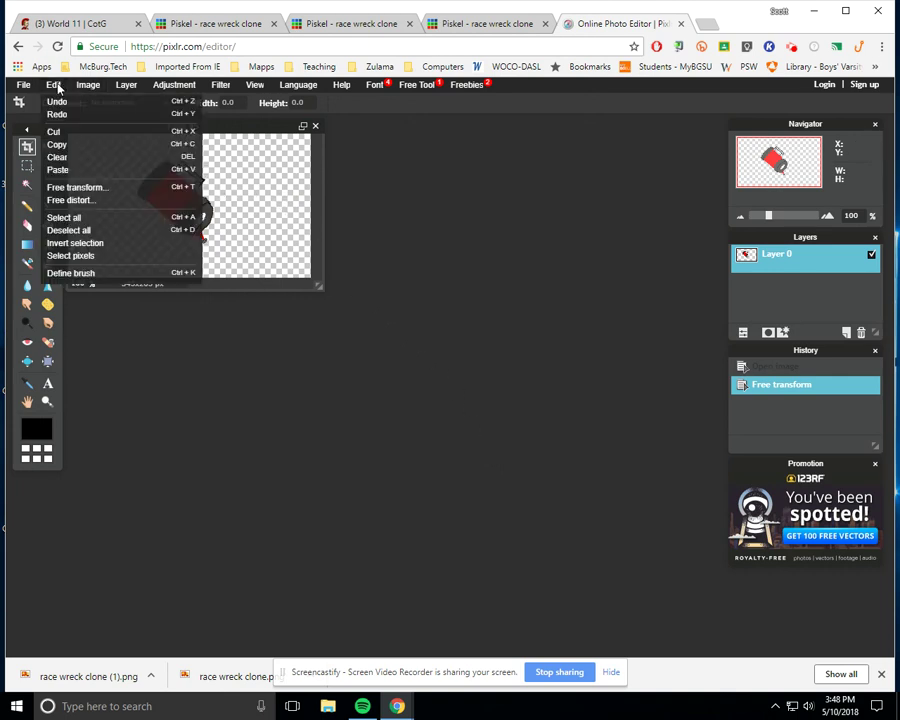
pyautogui.click(95, 201)
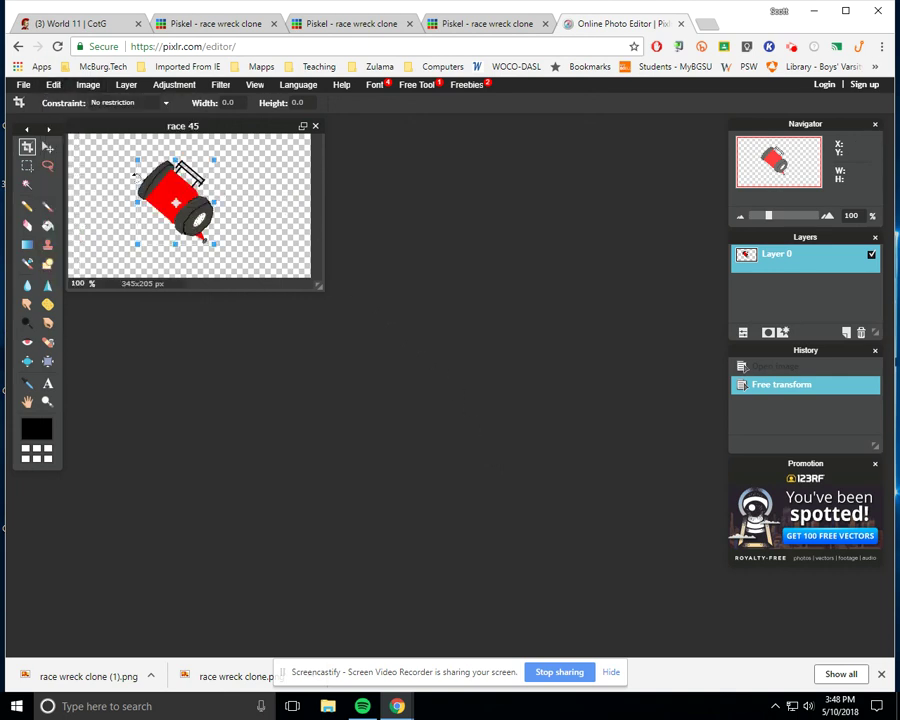
pyautogui.moveTo(223, 143); pyautogui.dragTo(166, 396)
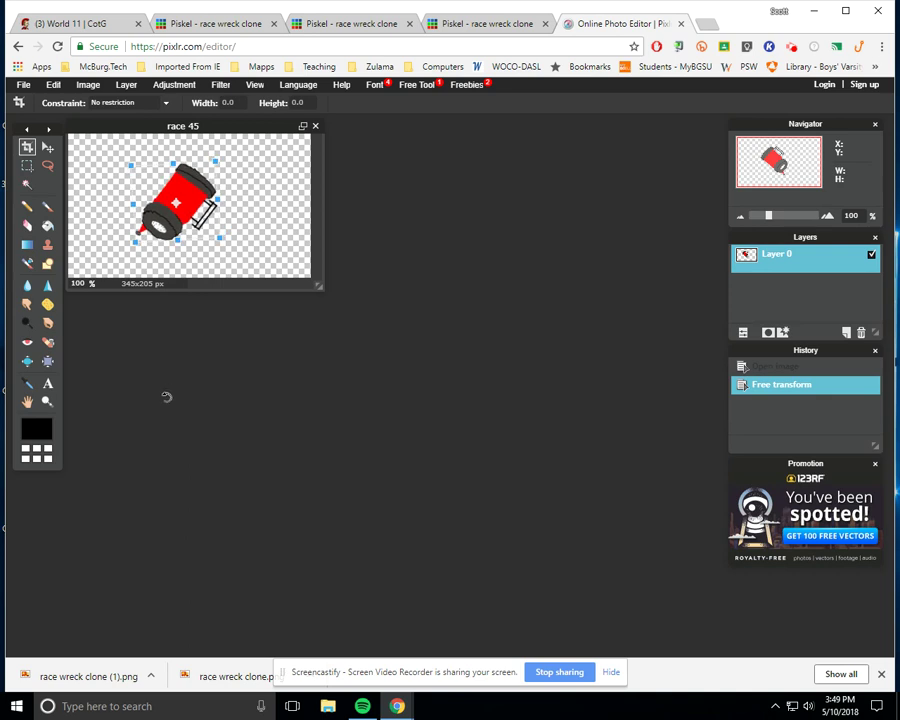
pyautogui.moveTo(166, 396); pyautogui.dragTo(153, 411)
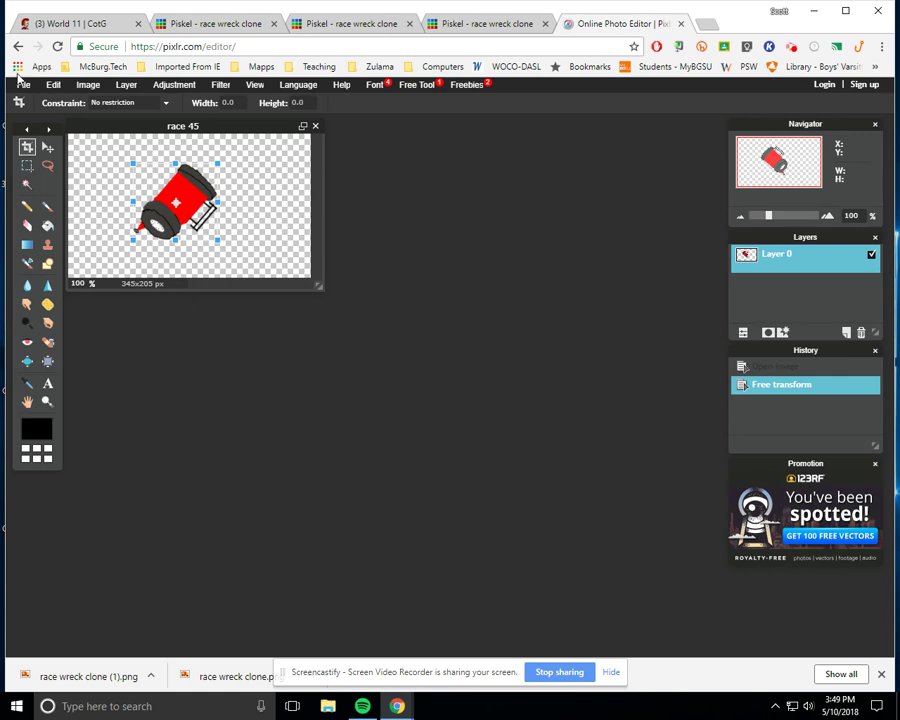
pyautogui.click(296, 337)
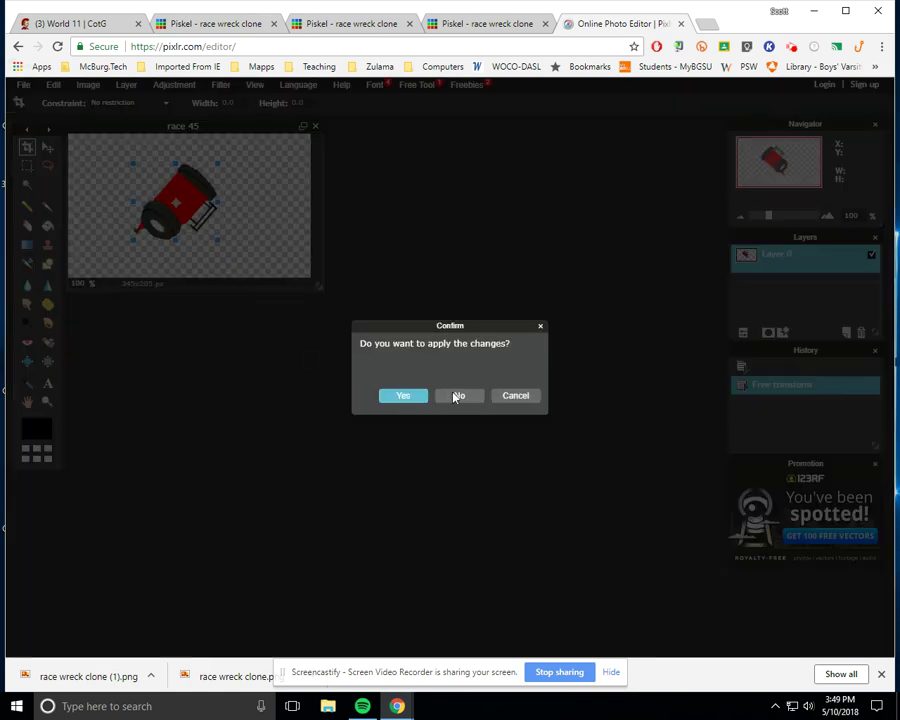
pyautogui.click(418, 400)
# - Save this version as the PNG 'race135' in Downloads
pyautogui.click(22, 84)
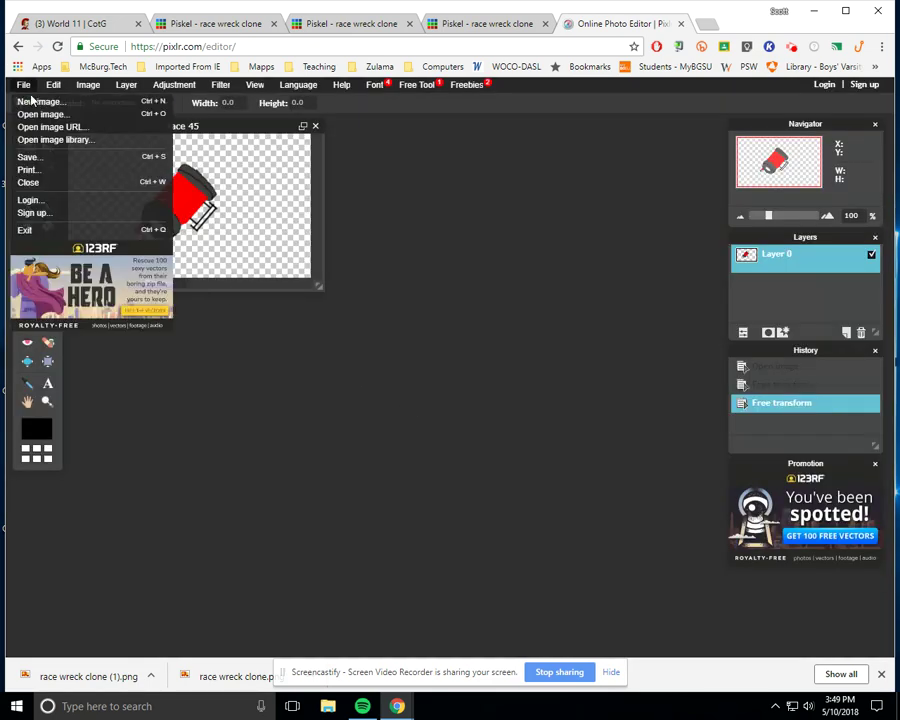
pyautogui.click(60, 165)
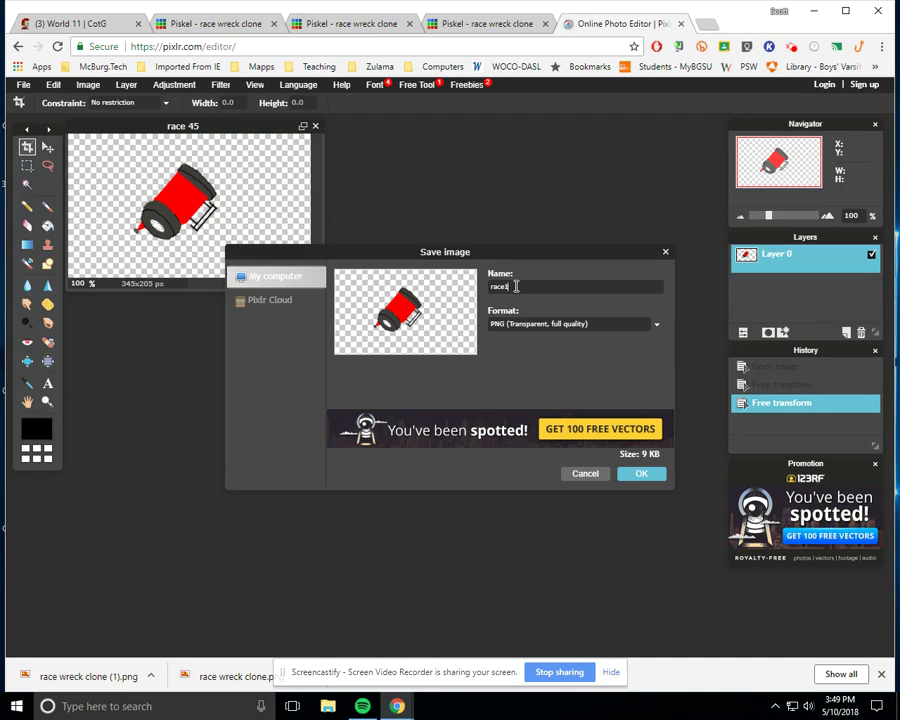
pyautogui.click(638, 474)
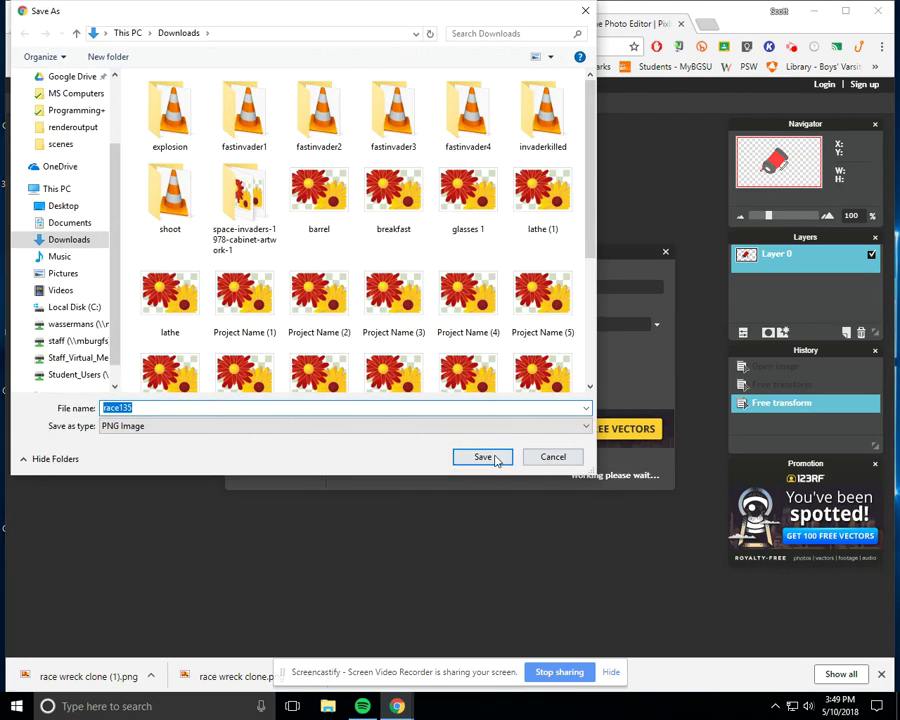
pyautogui.click(482, 457)
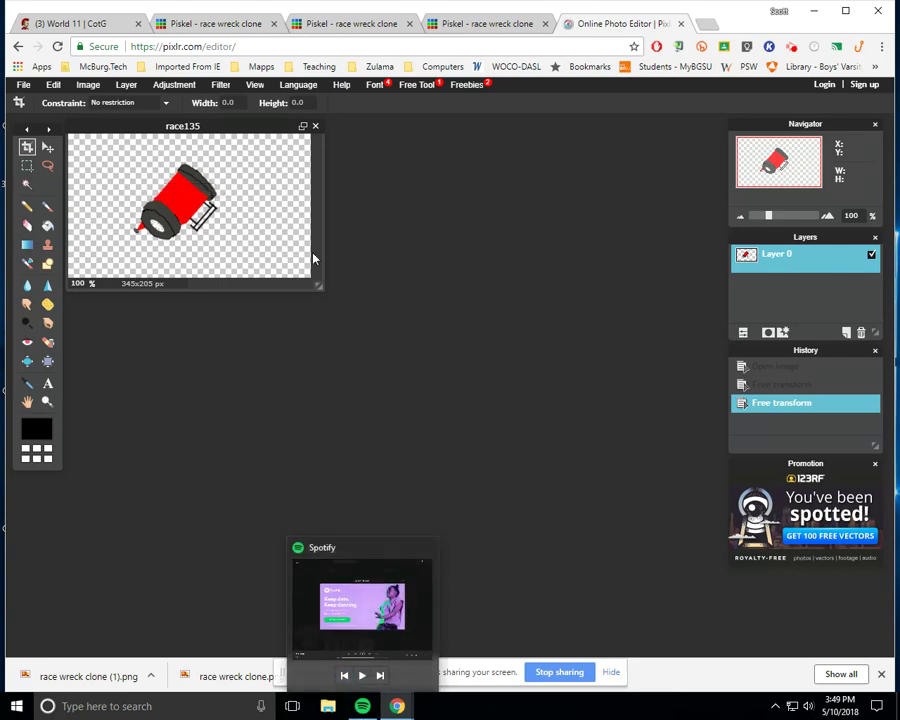
# - Close the Pixlr tab and duplicate race wreck clone tabs, then open My Gallery
pyautogui.click(681, 23)
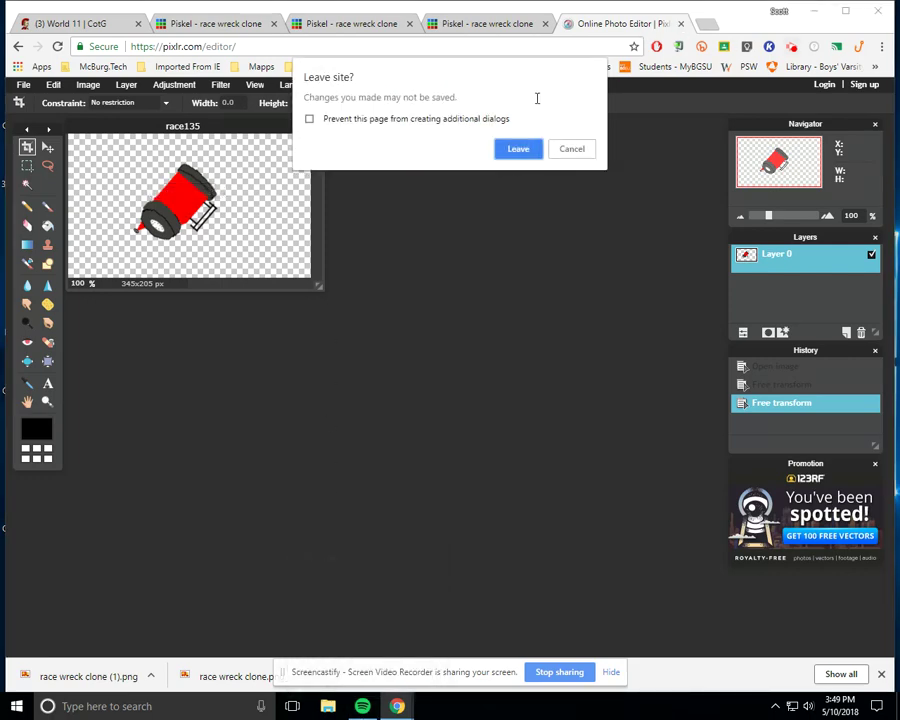
pyautogui.press('Return')
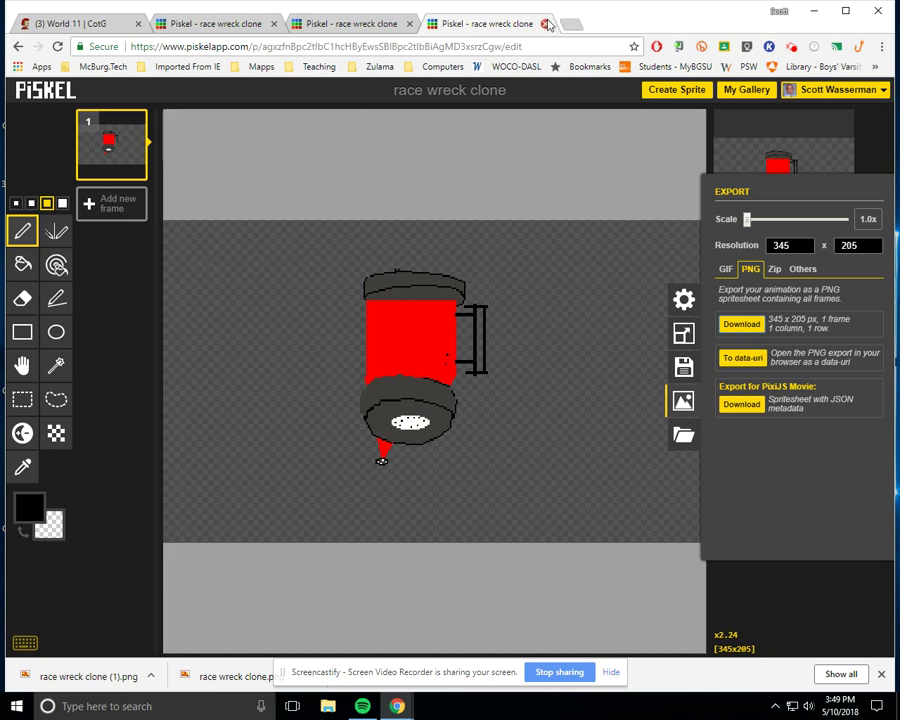
pyautogui.click(545, 24)
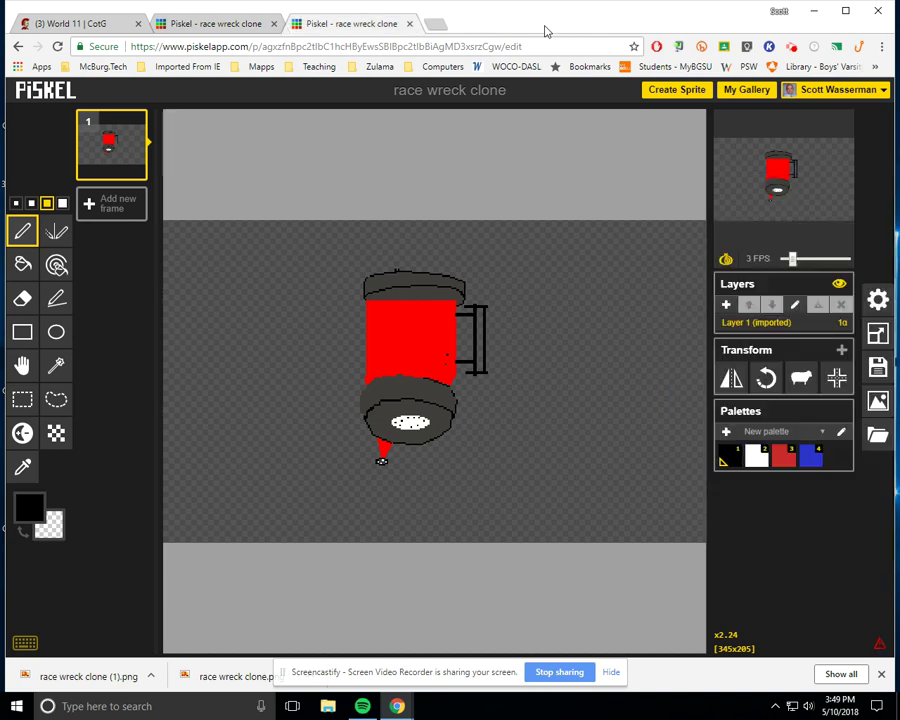
pyautogui.click(410, 24)
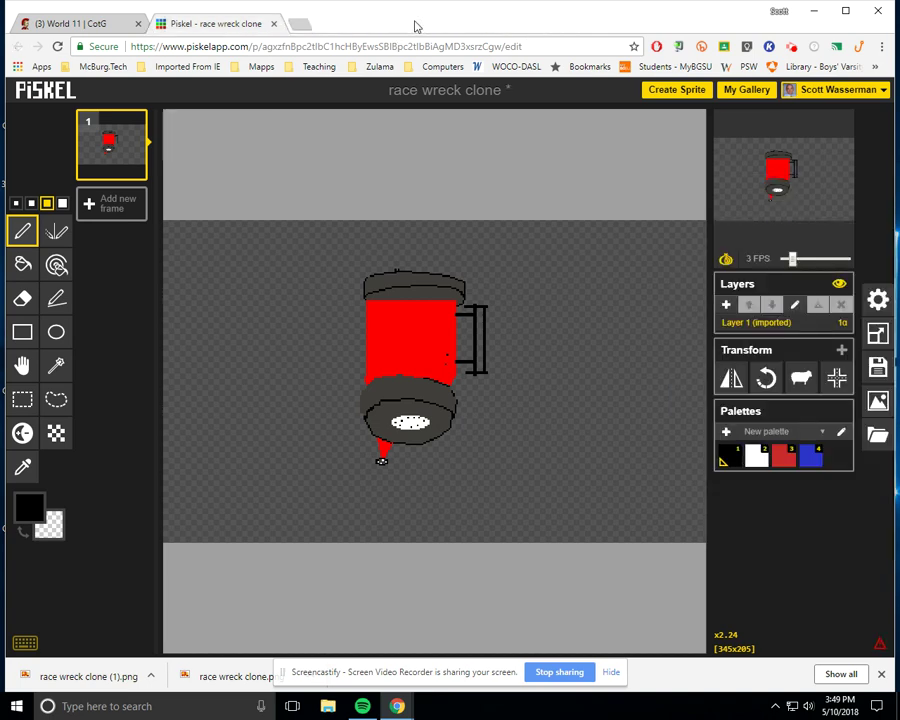
pyautogui.click(275, 24)
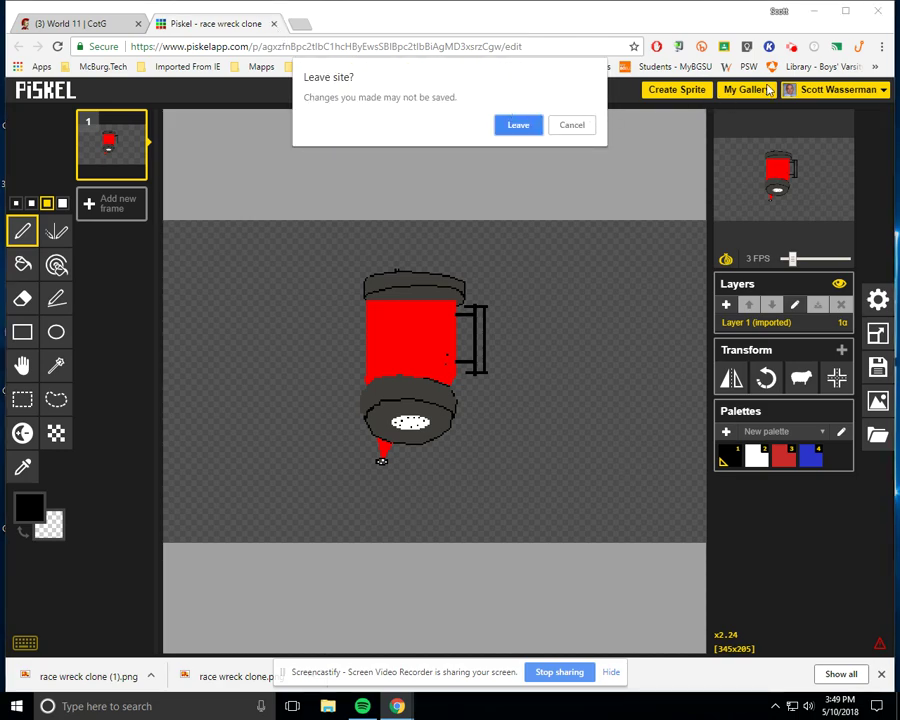
pyautogui.click(584, 127)
pyautogui.click(730, 94)
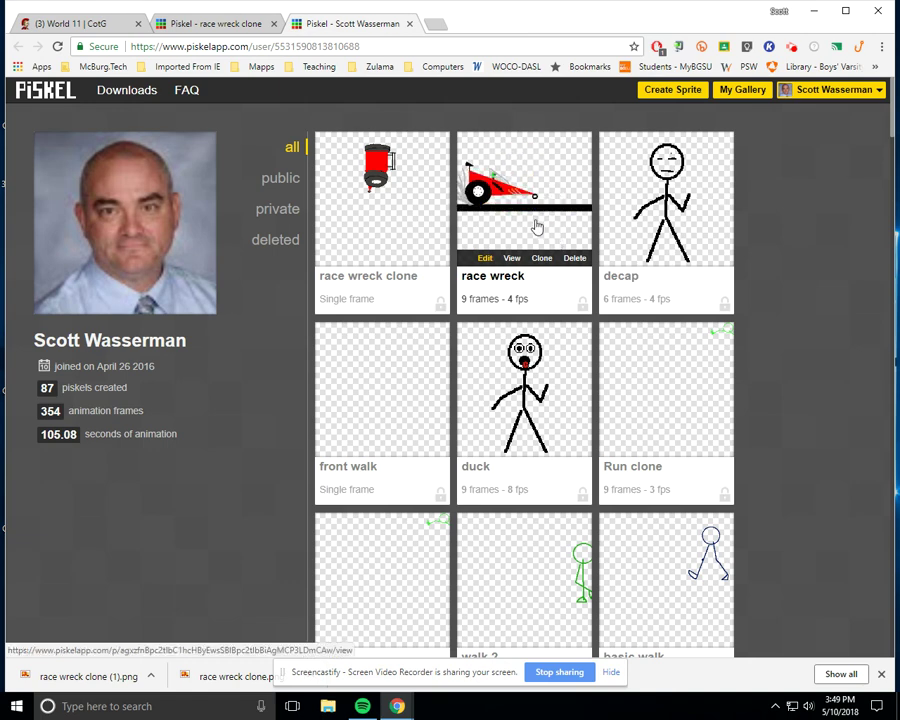
# - Open the 9-frame race wreck sprite for editing and select frame 6
pyautogui.click(488, 259)
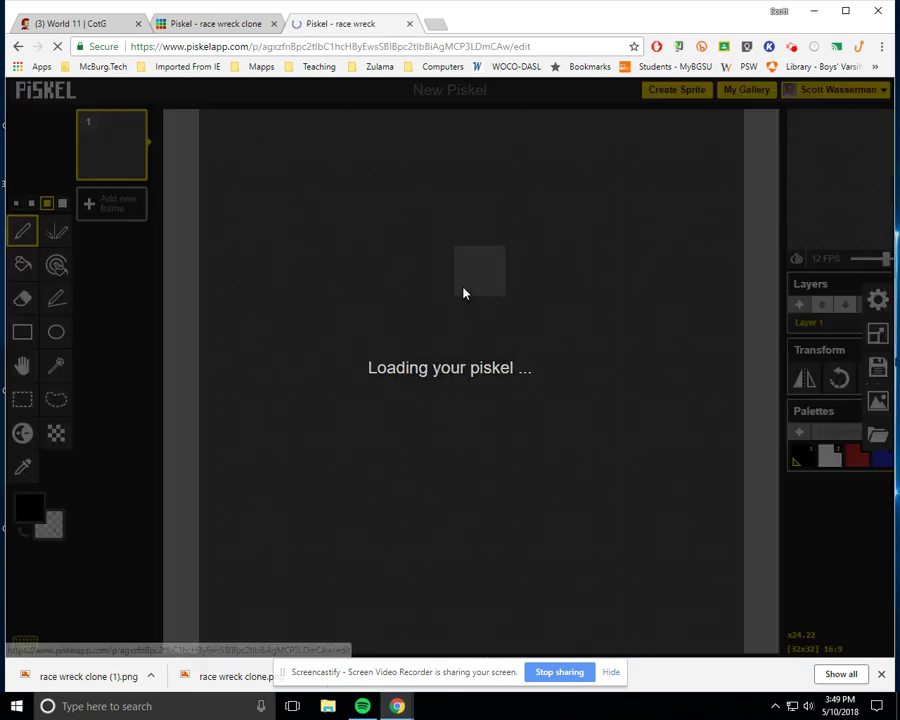
pyautogui.scroll(-3, 110, 300)
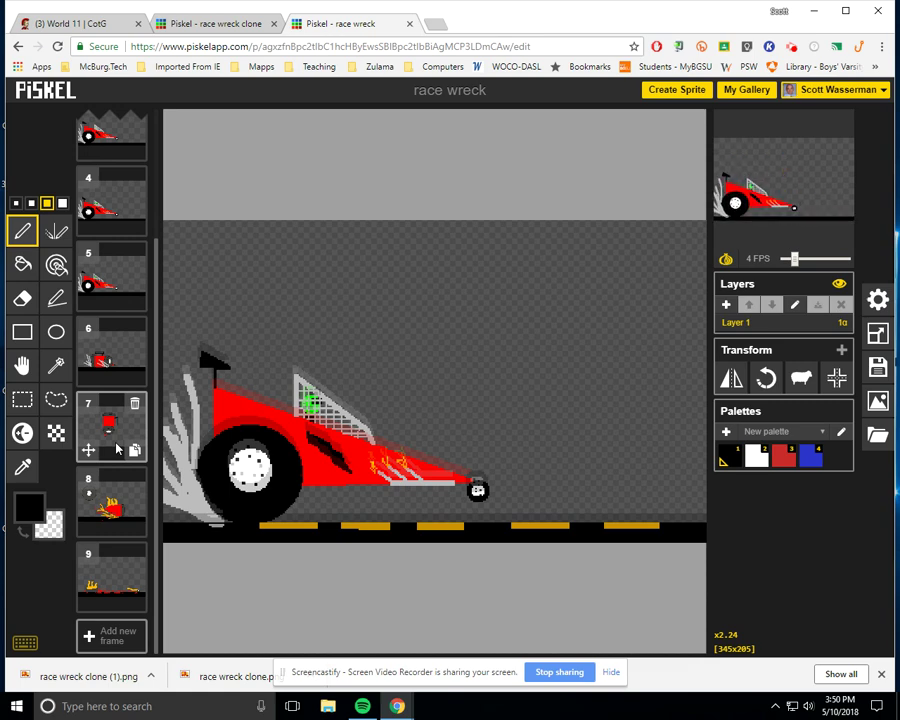
pyautogui.click(128, 354)
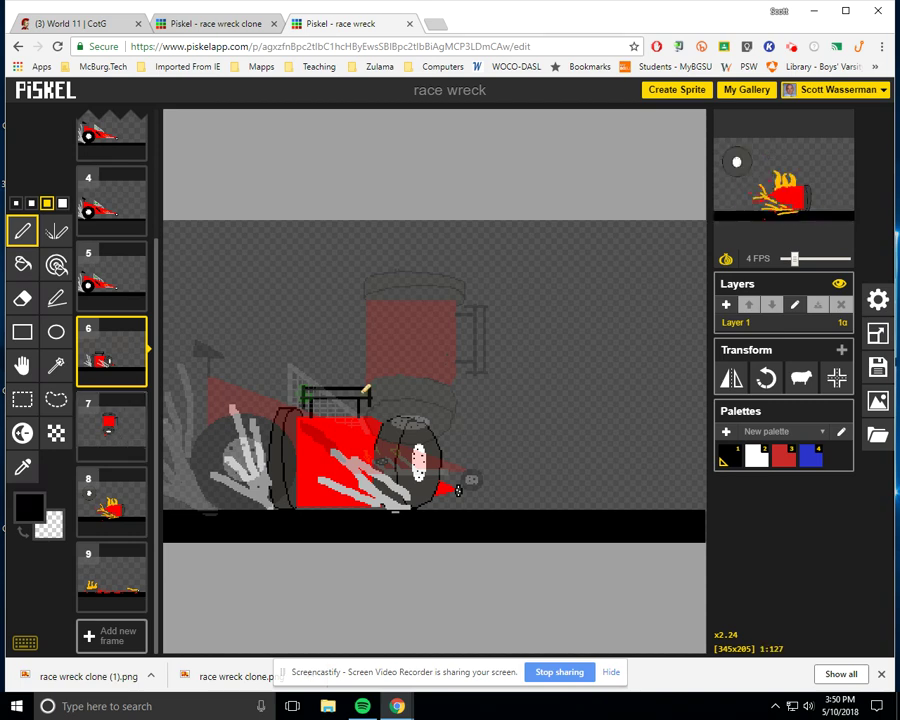
pyautogui.click(877, 436)
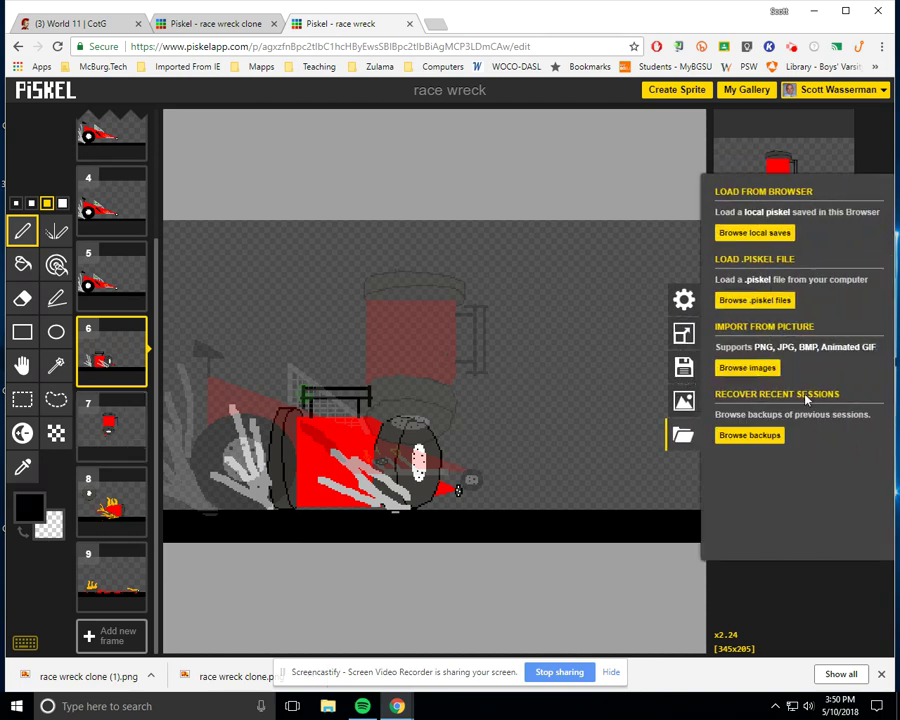
# - Import race 45.png, combining it as a new frame after frame 6
pyautogui.click(747, 367)
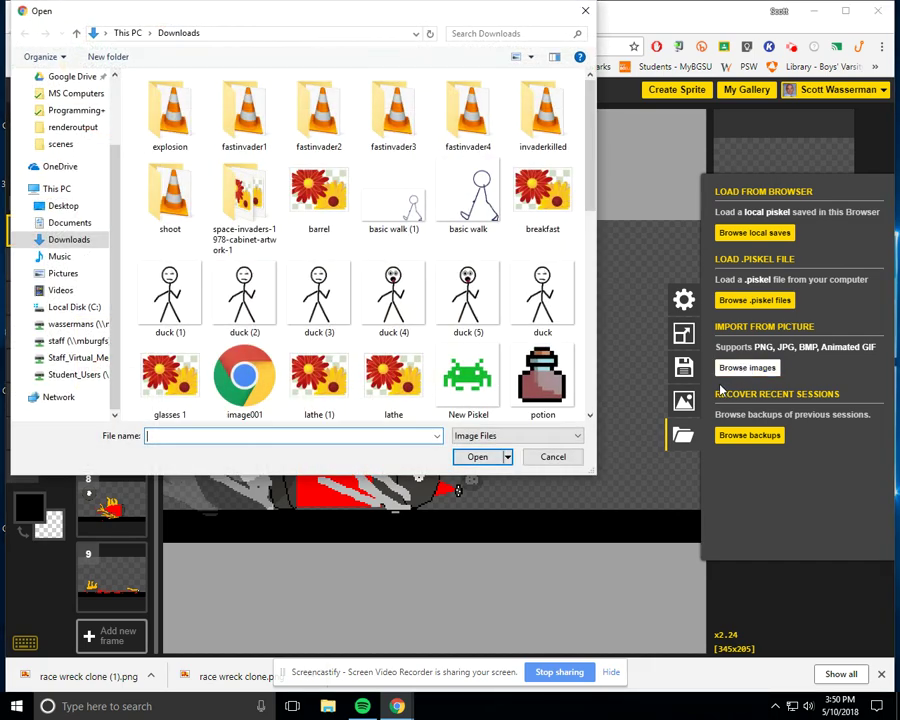
pyautogui.write('r')
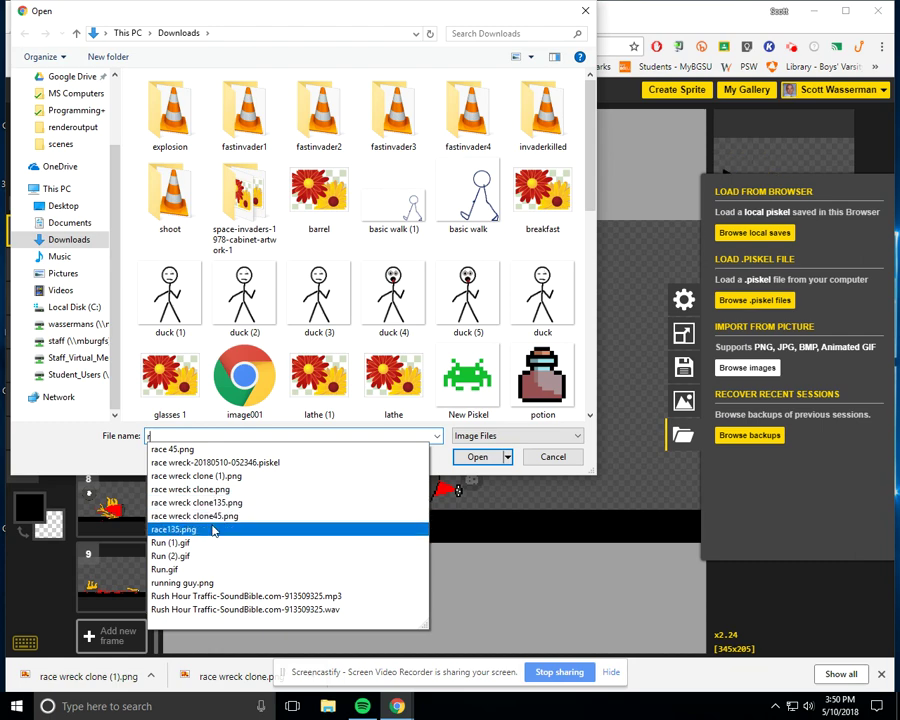
pyautogui.click(193, 451)
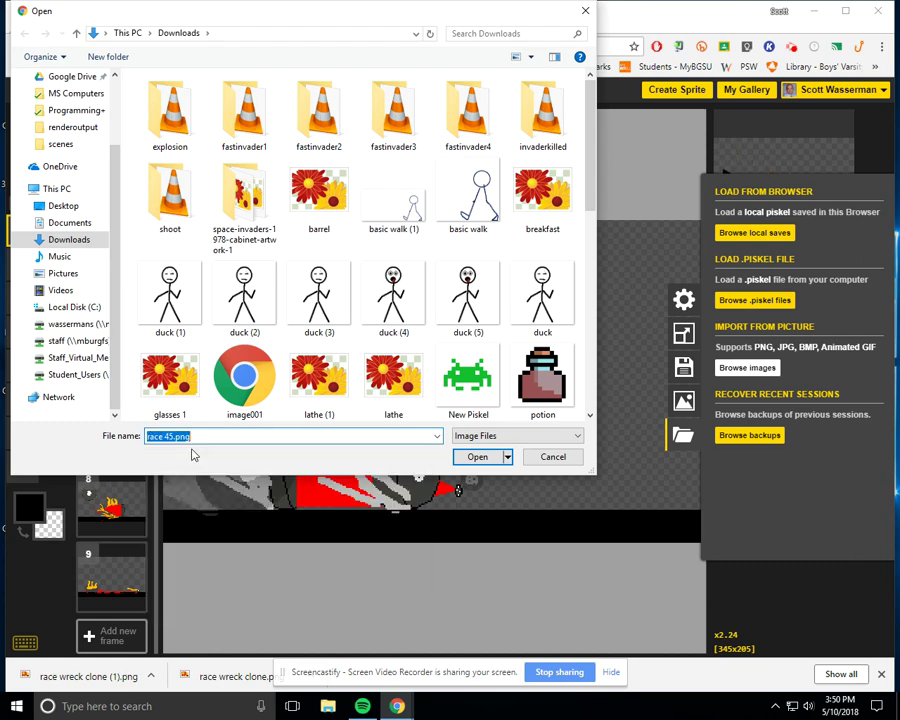
pyautogui.click(475, 459)
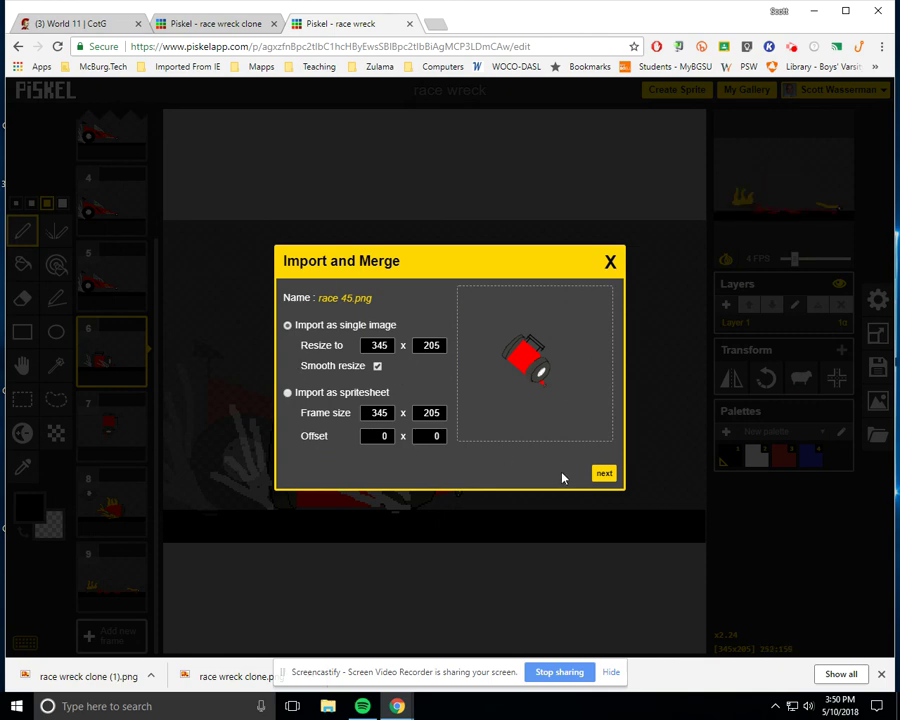
pyautogui.click(603, 474)
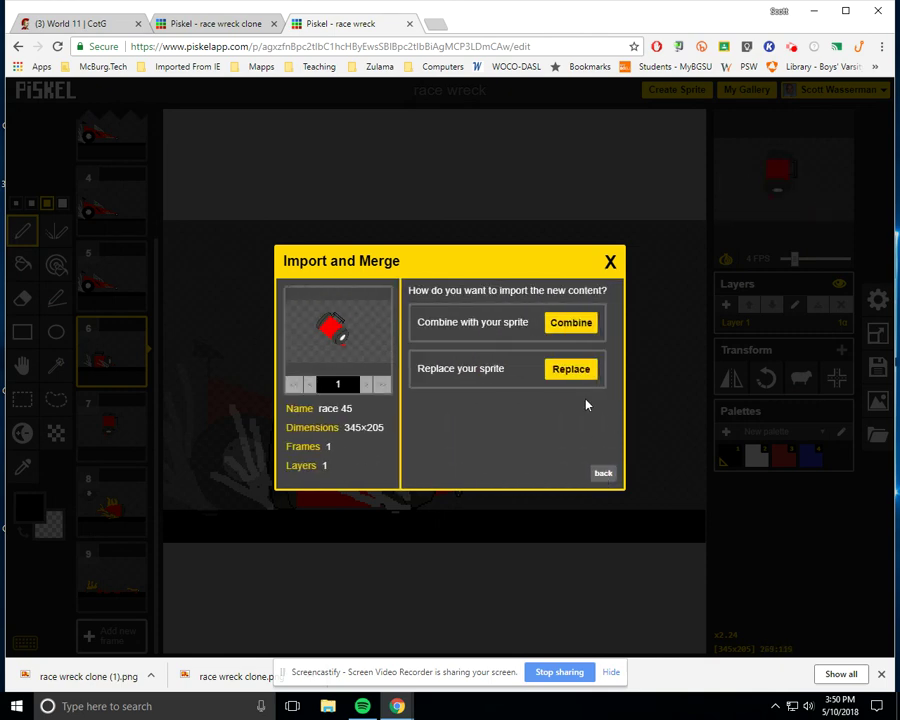
pyautogui.click(571, 325)
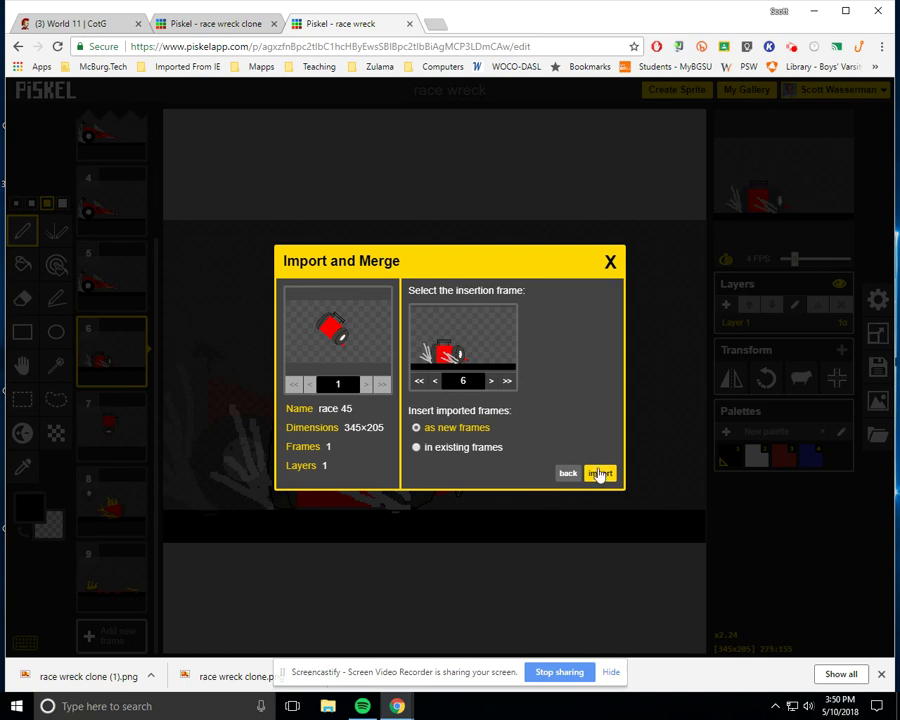
pyautogui.click(600, 473)
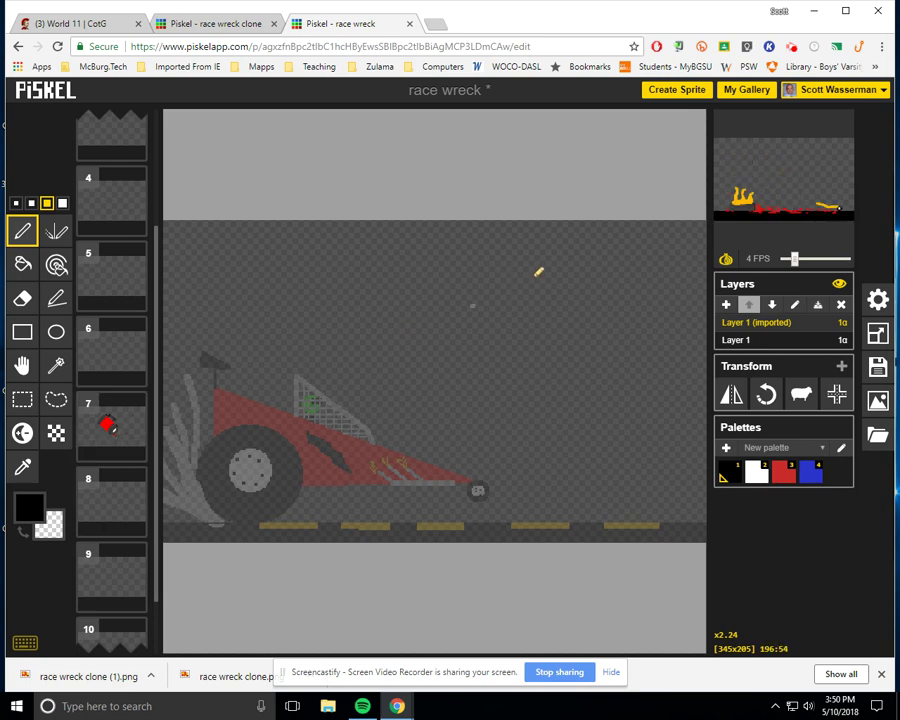
# - Merge the imported layer down into Layer 1
pyautogui.click(777, 341)
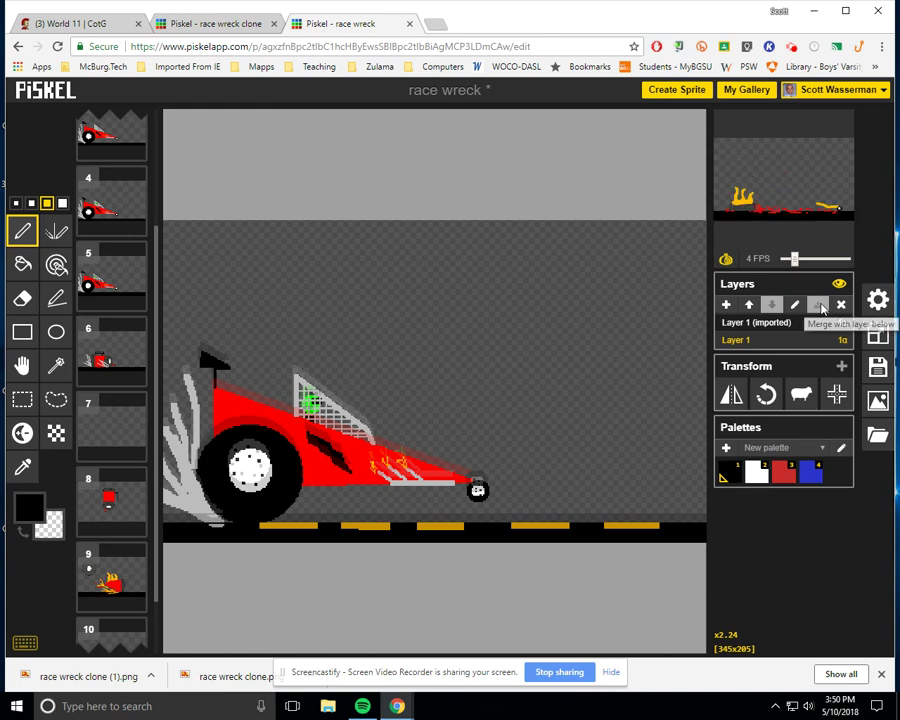
pyautogui.click(783, 322)
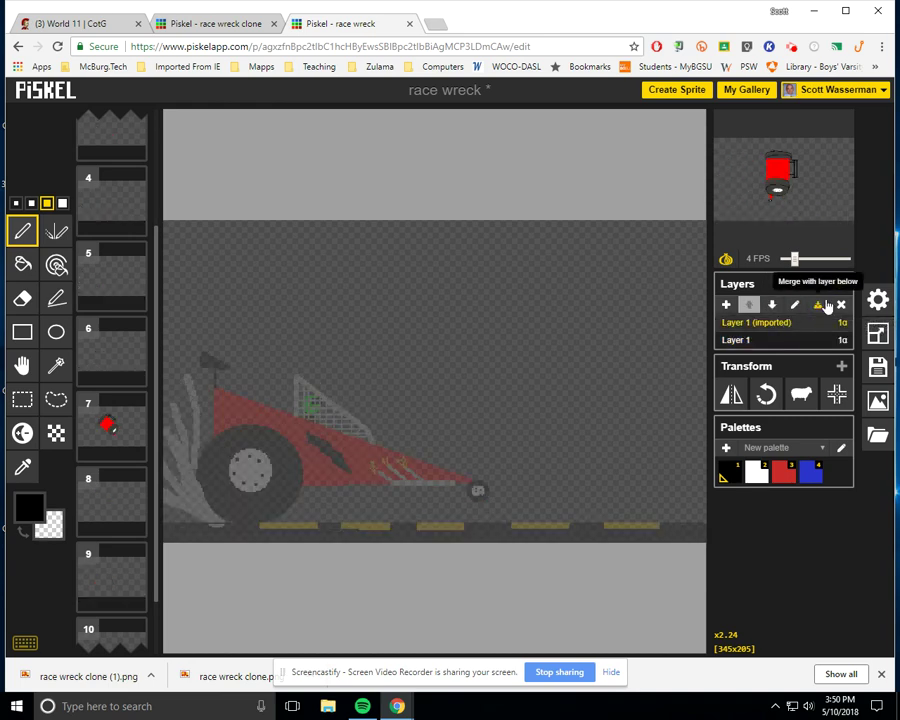
pyautogui.click(819, 307)
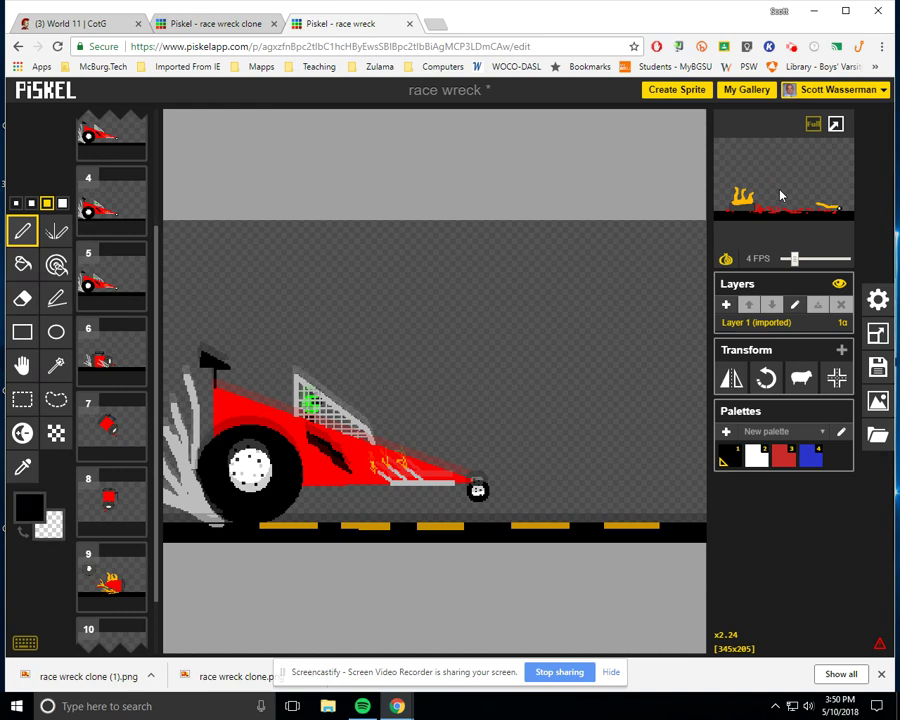
# - Select frame 8 in the frame list as the insertion point
pyautogui.moveTo(141, 428)
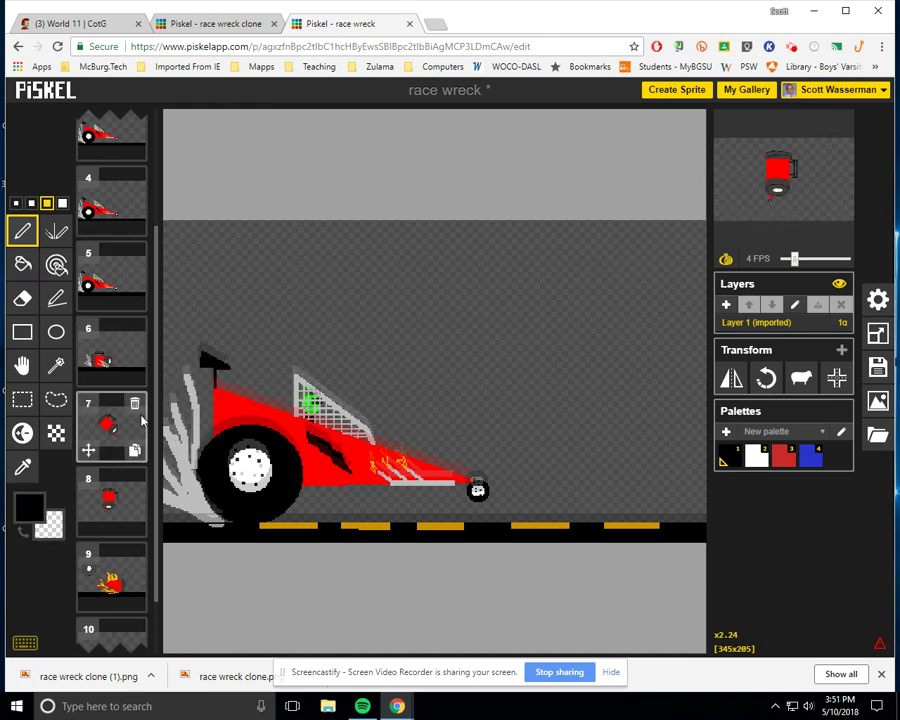
pyautogui.scroll(-2, 155, 470)
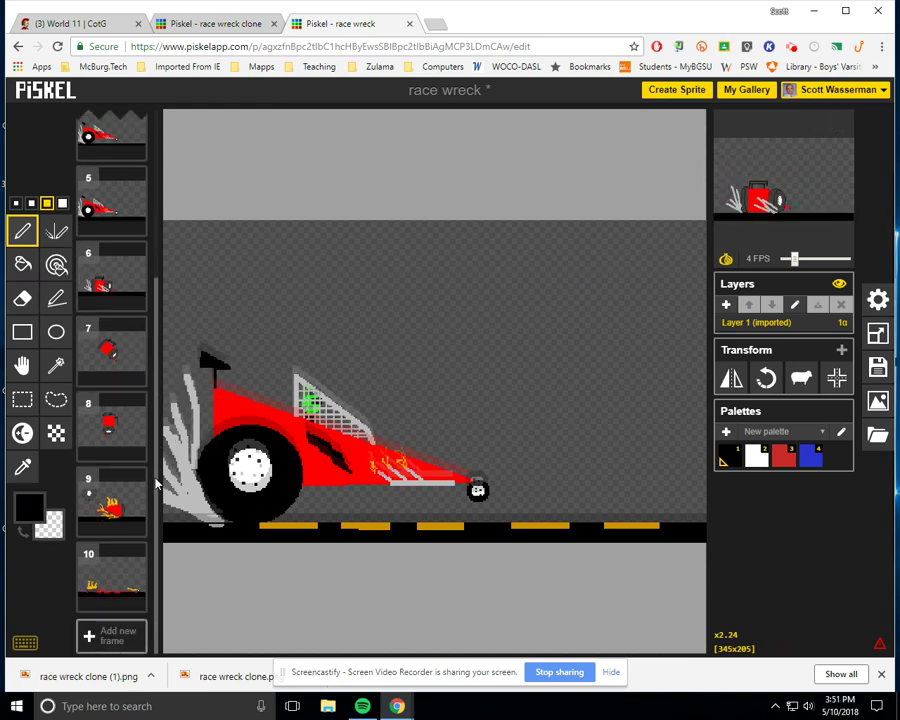
pyautogui.click(125, 440)
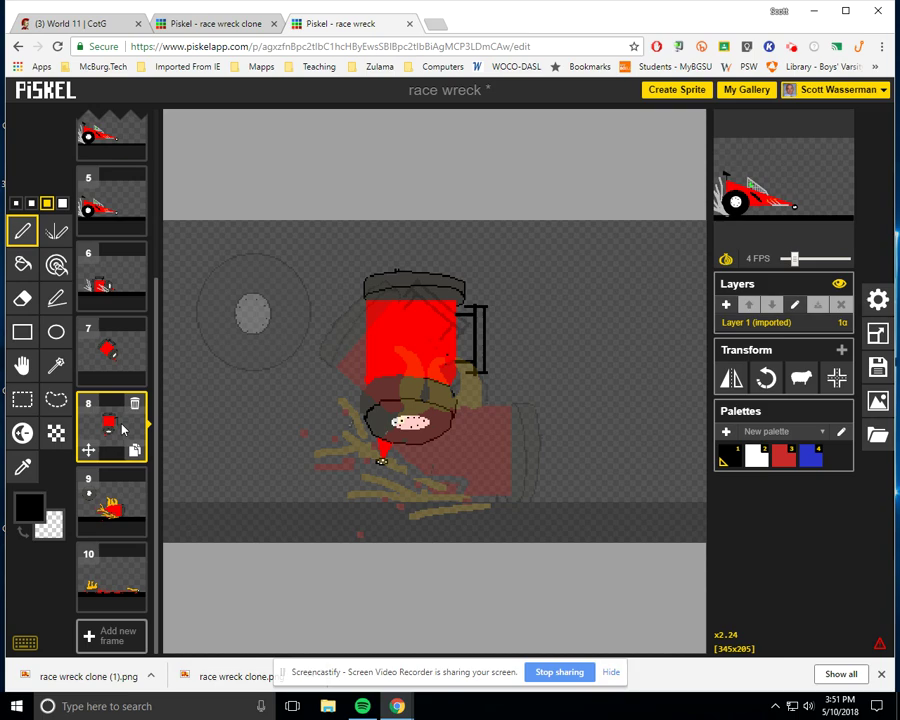
# - Import race wreck clone135.png, combining it as a new frame after frame 8
pyautogui.click(871, 434)
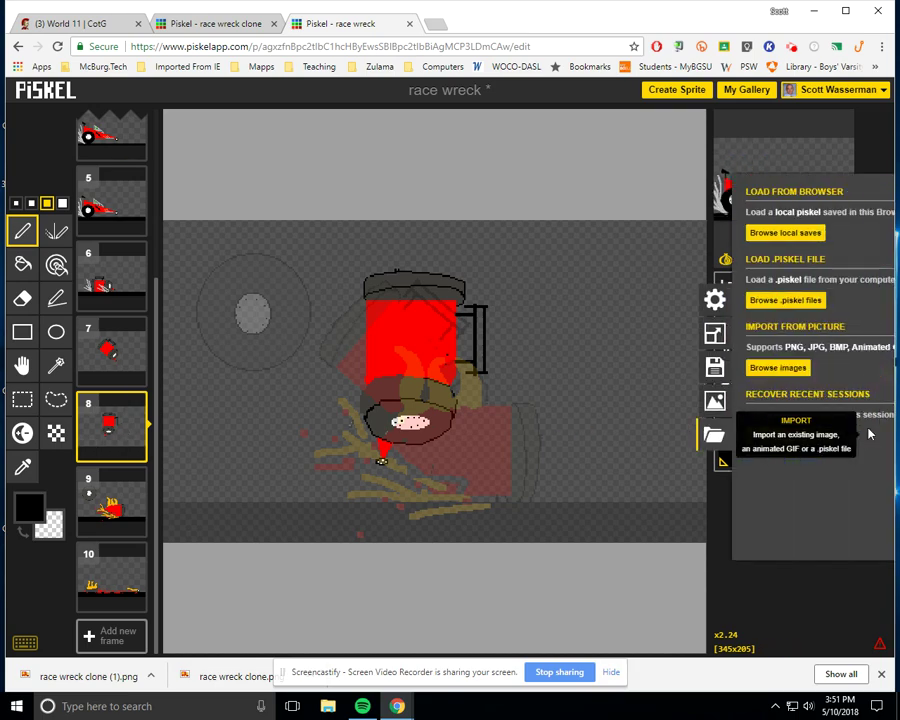
pyautogui.click(745, 368)
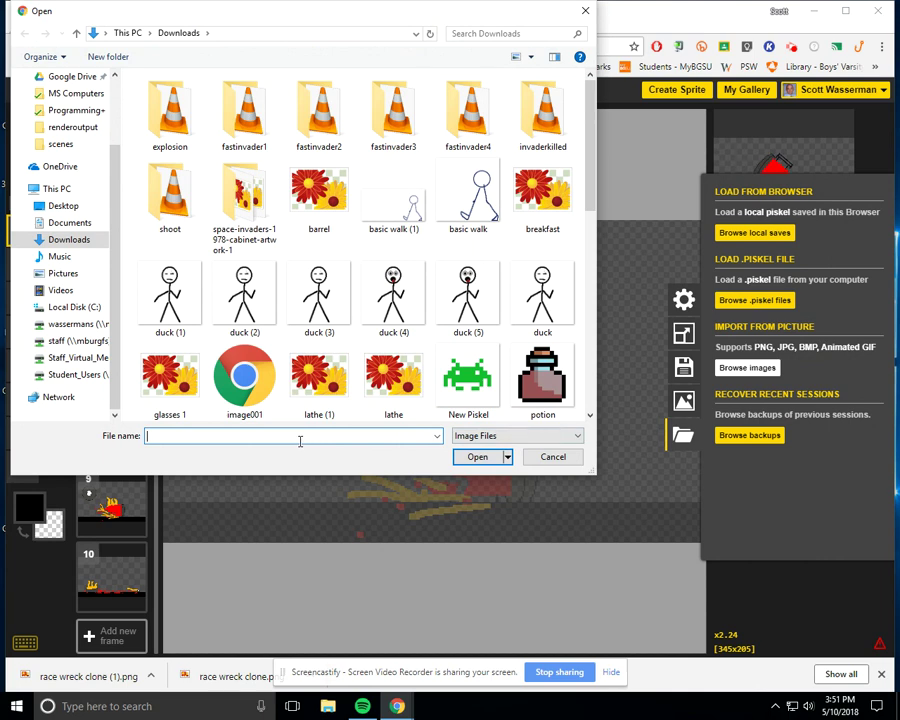
pyautogui.write('r')
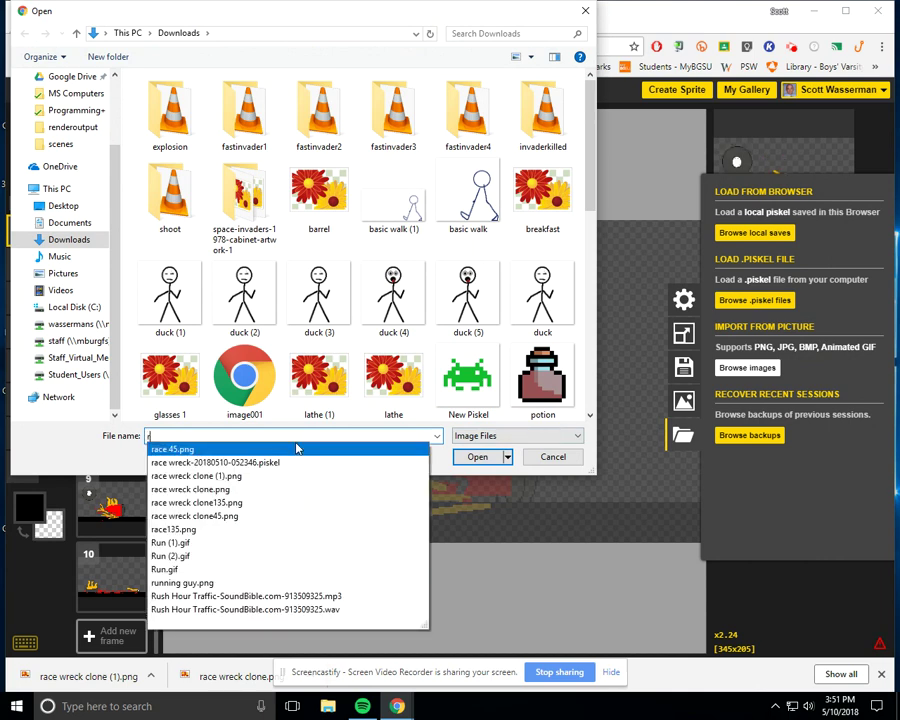
pyautogui.click(216, 503)
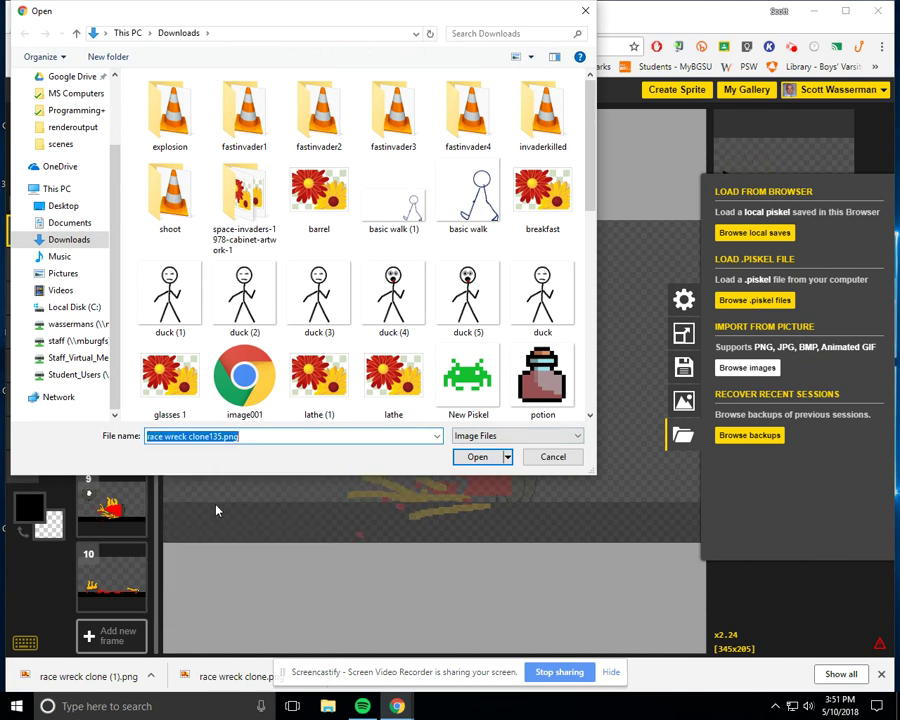
pyautogui.click(480, 461)
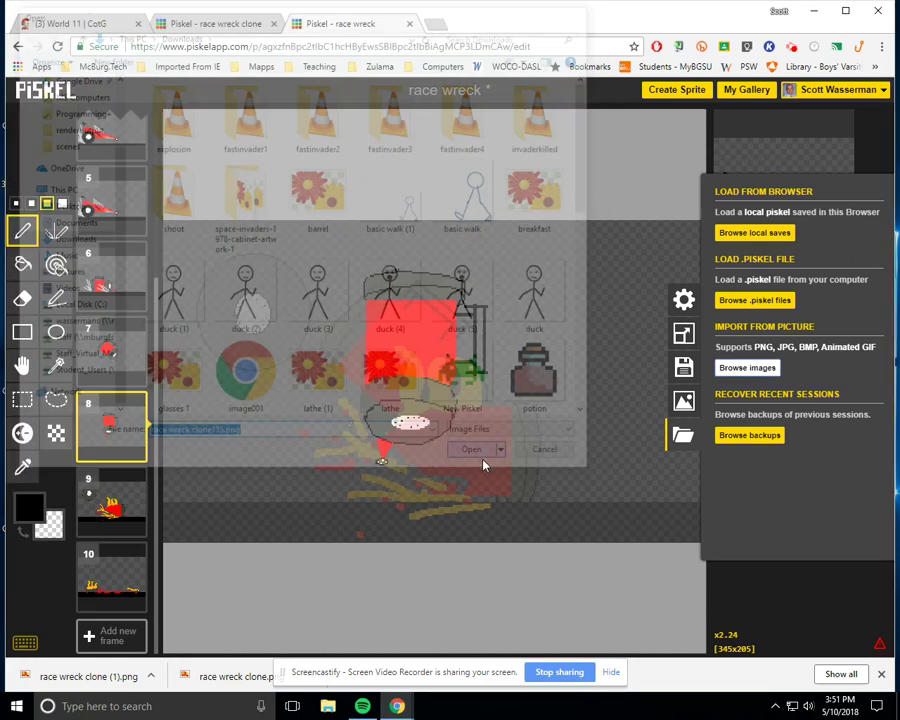
pyautogui.click(602, 475)
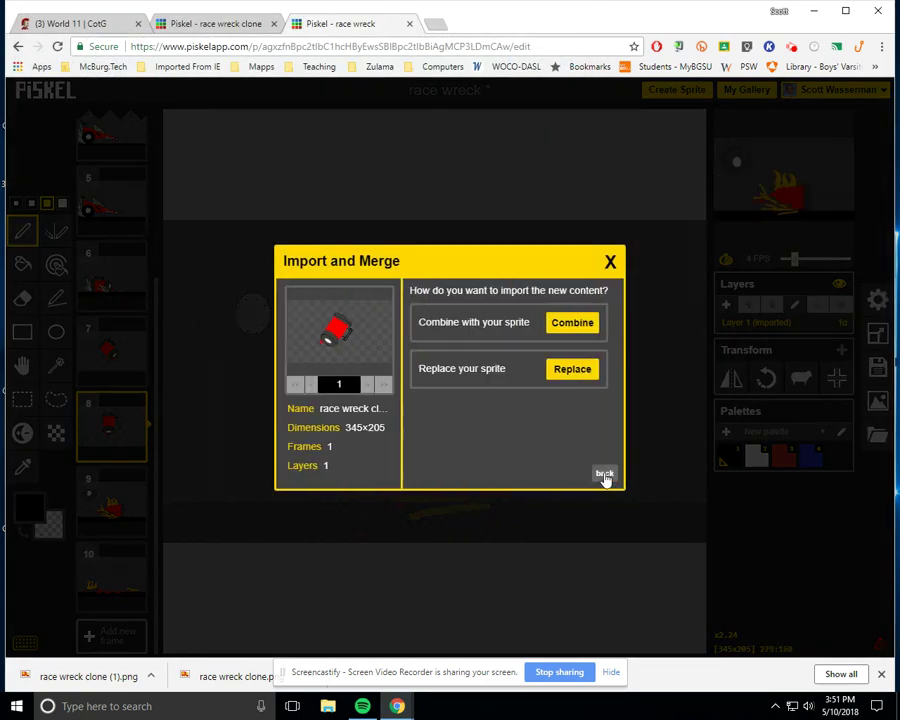
pyautogui.click(569, 324)
pyautogui.click(600, 474)
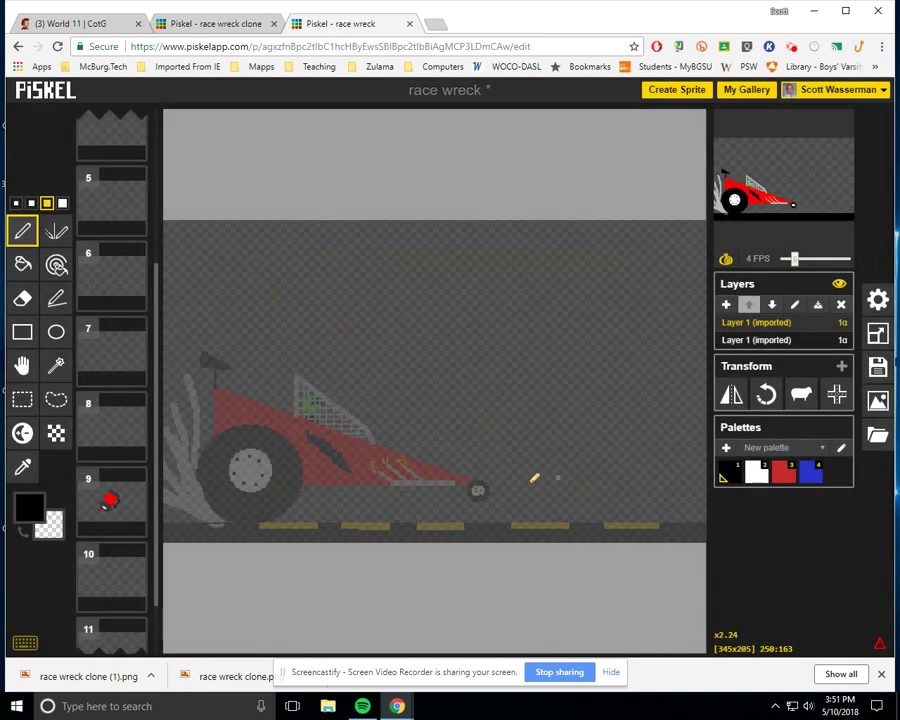
# - Merge the upper imported layer into the one below, putting the 135° wreck in frame 9
pyautogui.click(803, 341)
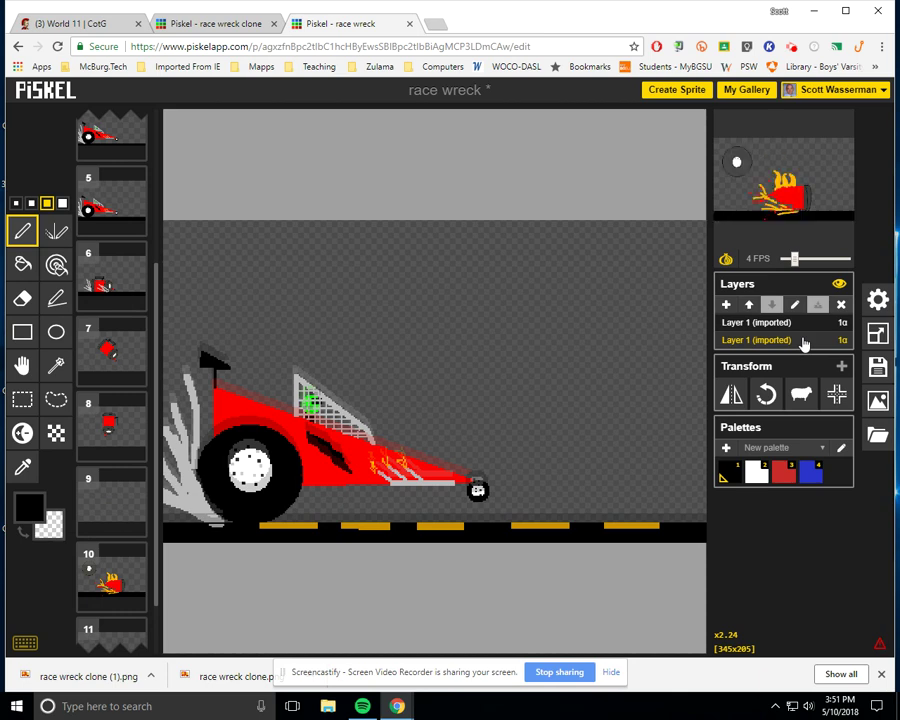
pyautogui.click(801, 322)
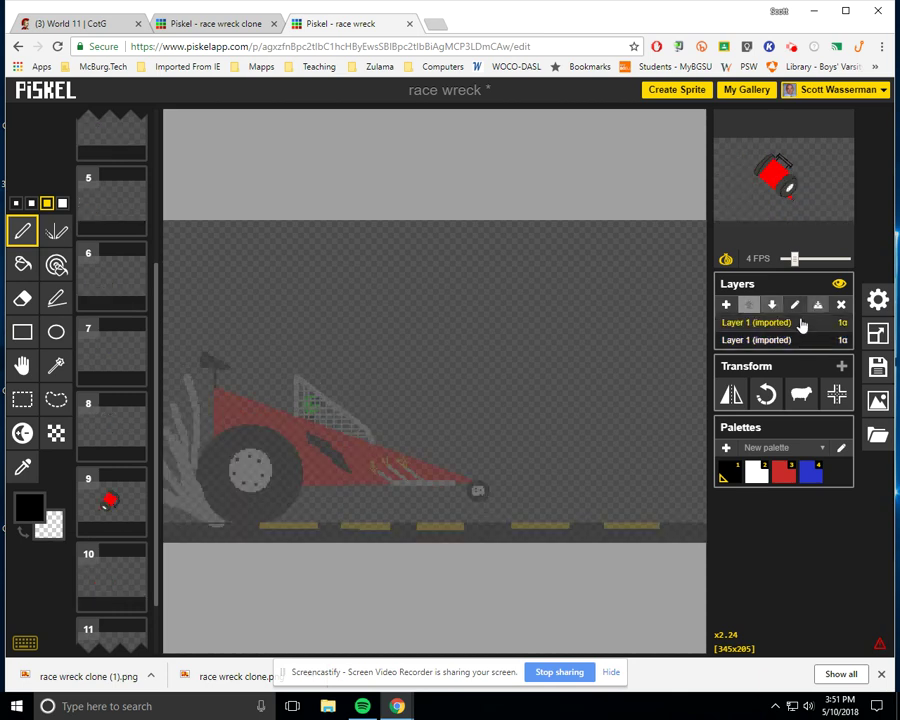
pyautogui.click(819, 308)
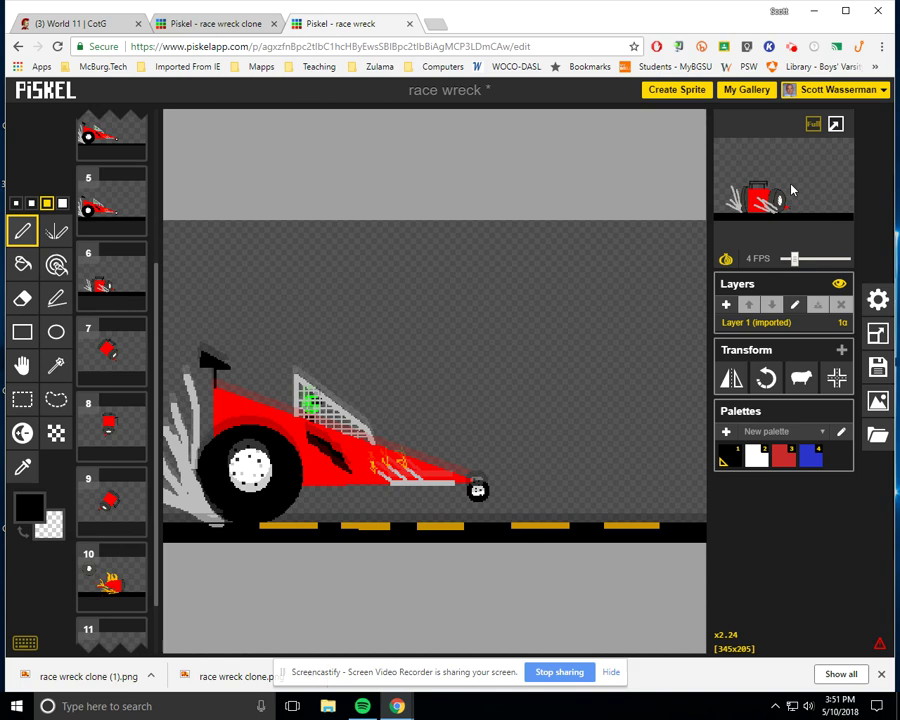
# - Save the 'race wreck' sprite to the online gallery
pyautogui.click(877, 367)
pyautogui.click(779, 337)
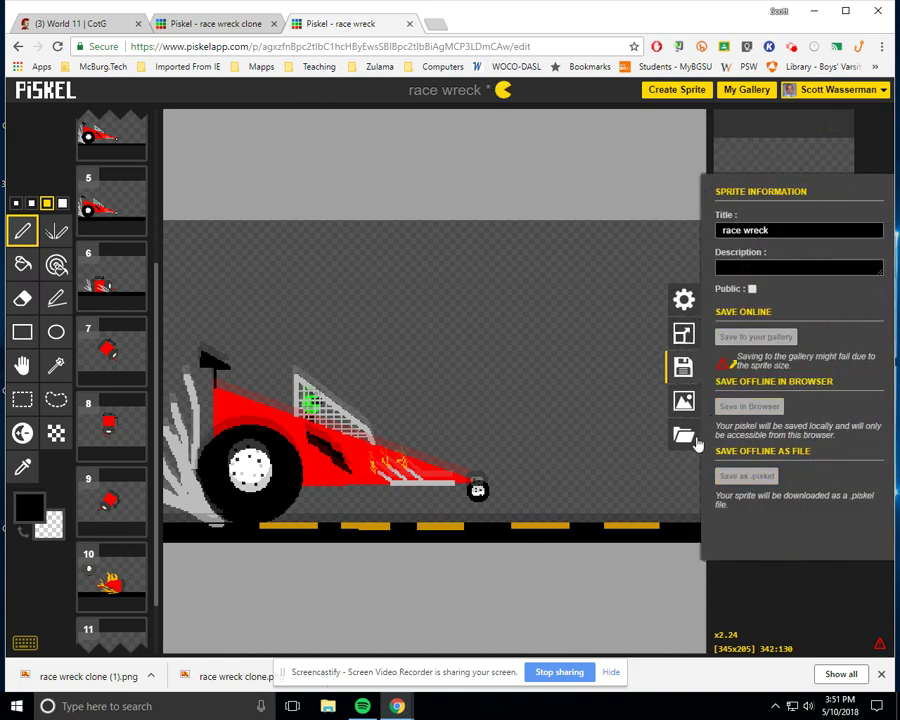